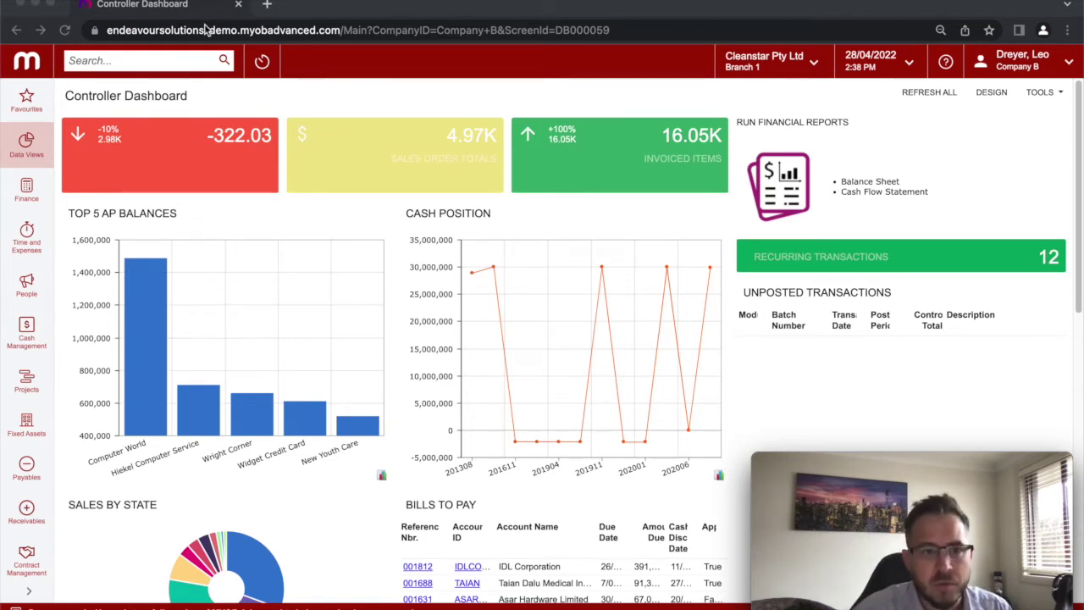
# Step: Open stock item 301KITSTD1 (Desktop Build v1) and view its AKL, MLB, PER and SYD warehouse details
pyautogui.click(115, 62)
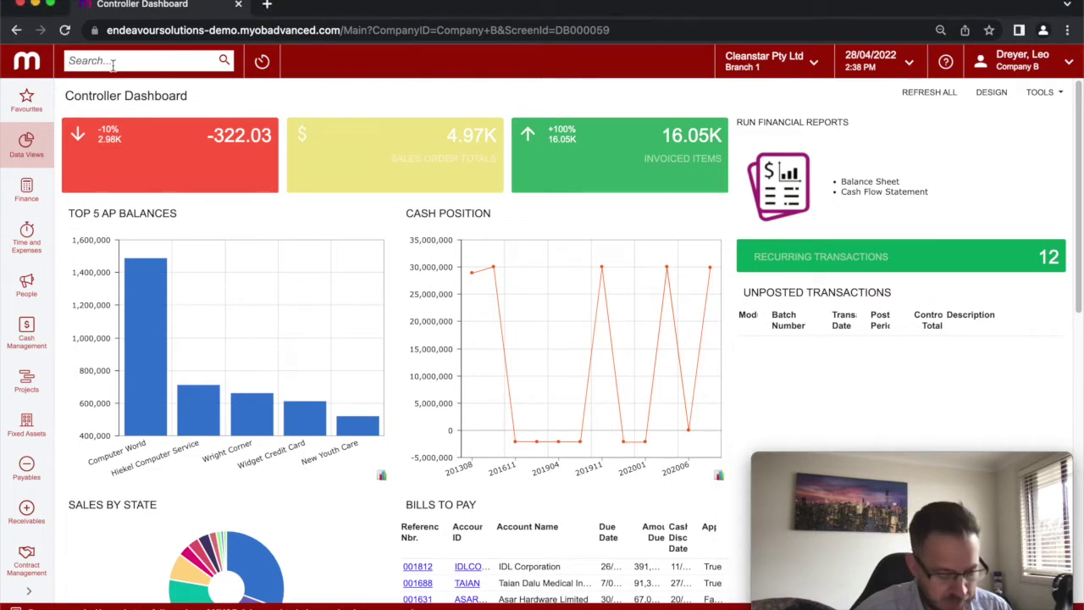
pyautogui.write('stock')
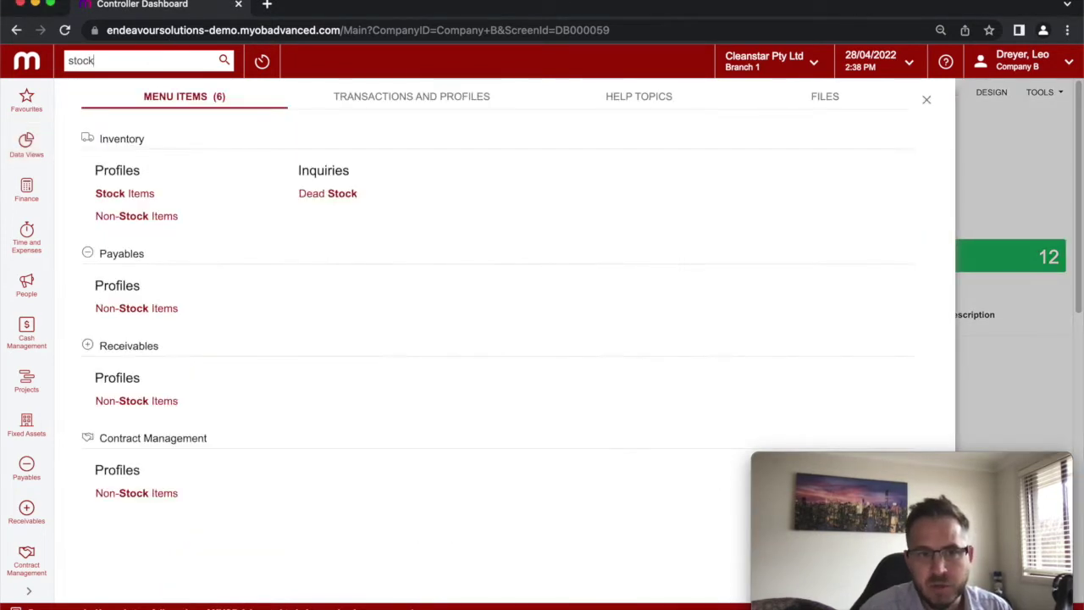
pyautogui.press('Down')
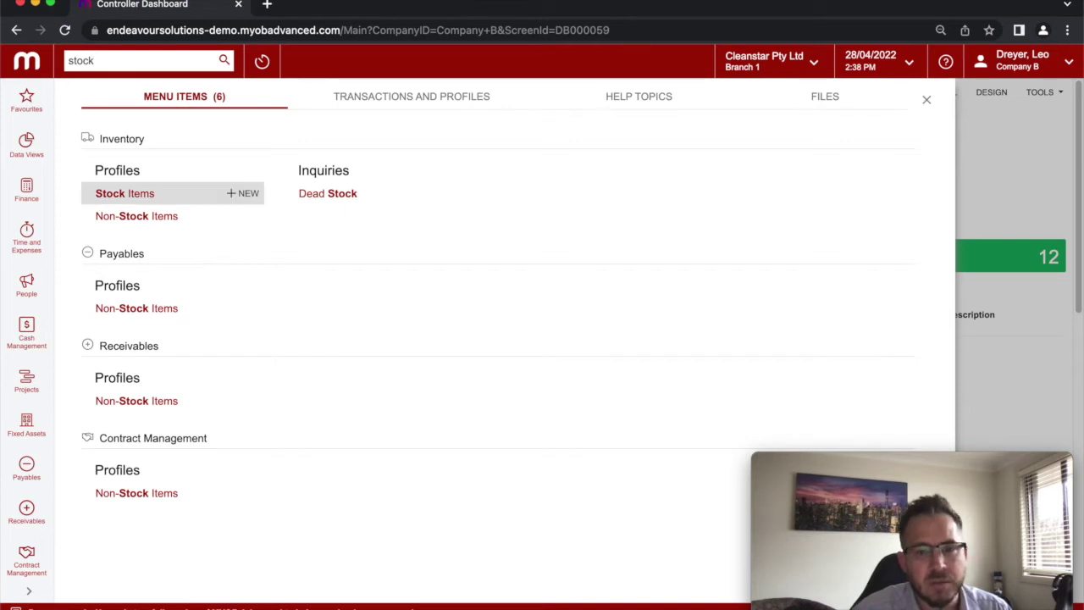
pyautogui.press('Return')
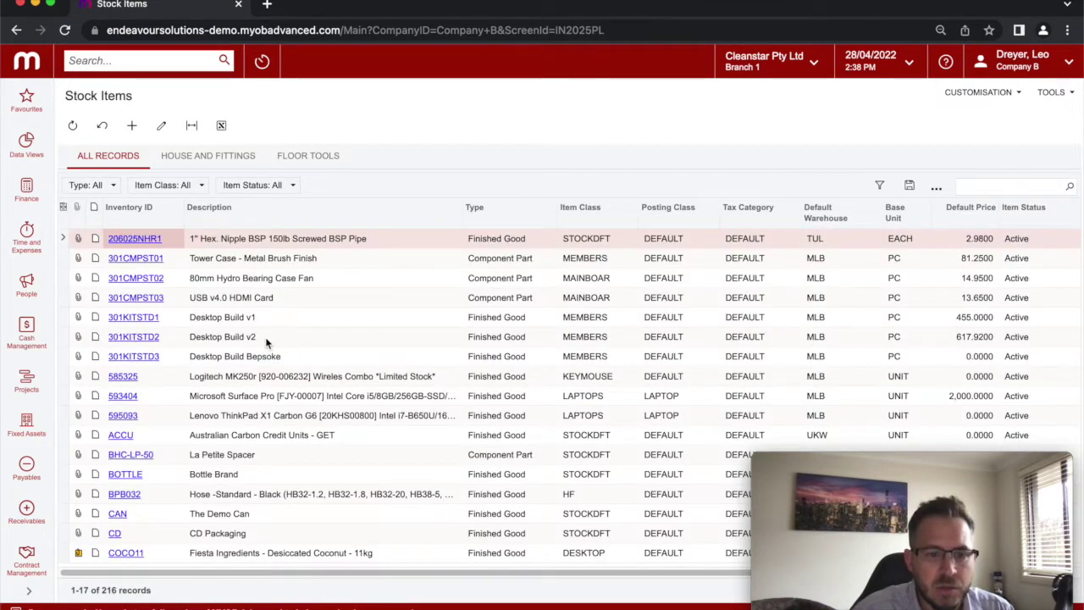
pyautogui.click(143, 319)
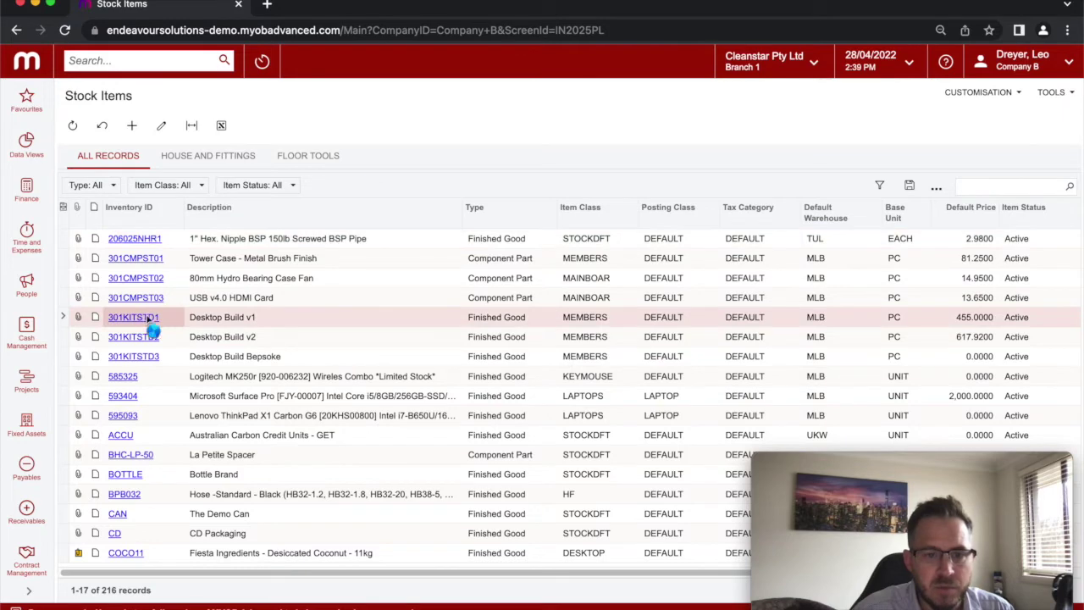
pyautogui.doubleClick(202, 299)
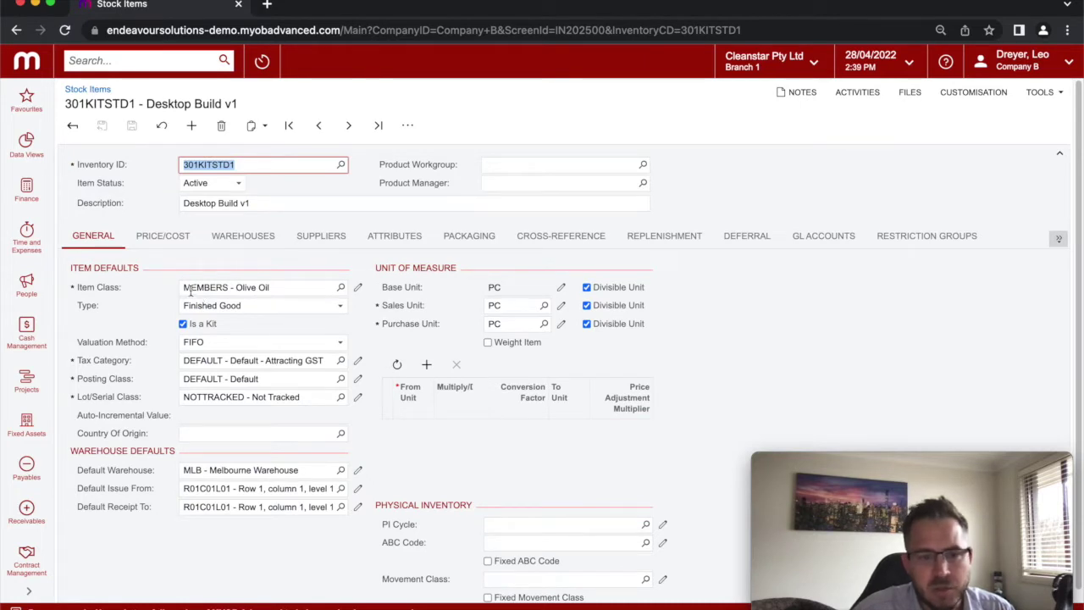
pyautogui.click(218, 244)
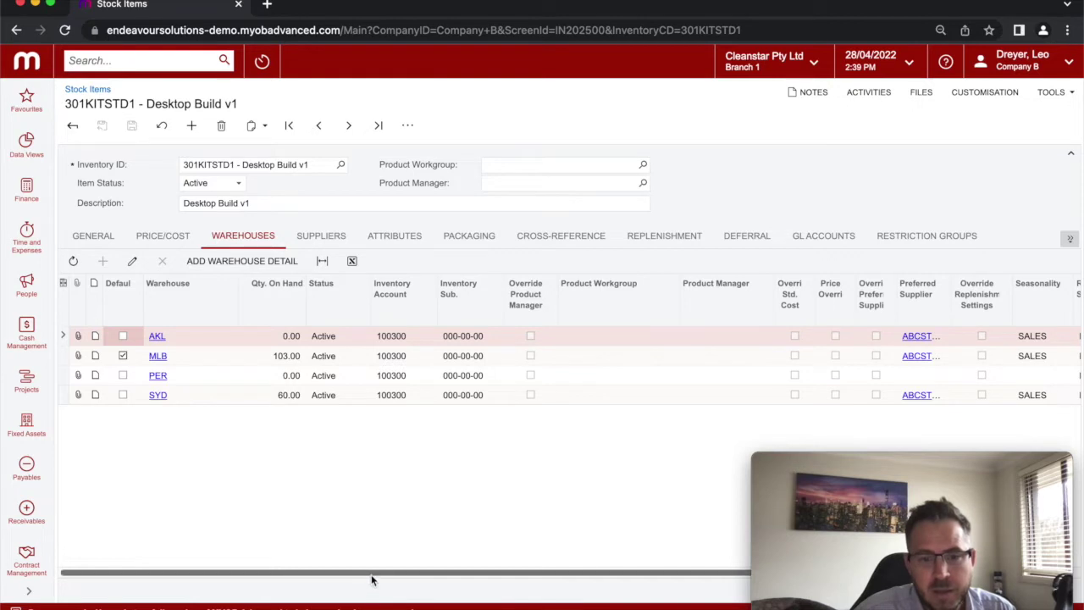
pyautogui.moveTo(371, 574); pyautogui.dragTo(667, 576)
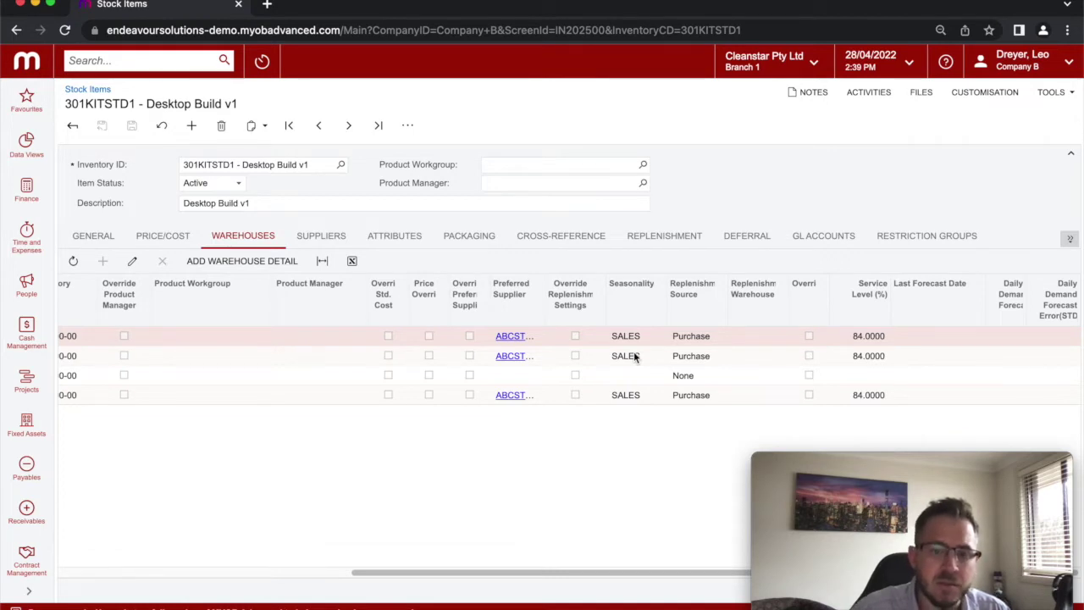
pyautogui.click(686, 355)
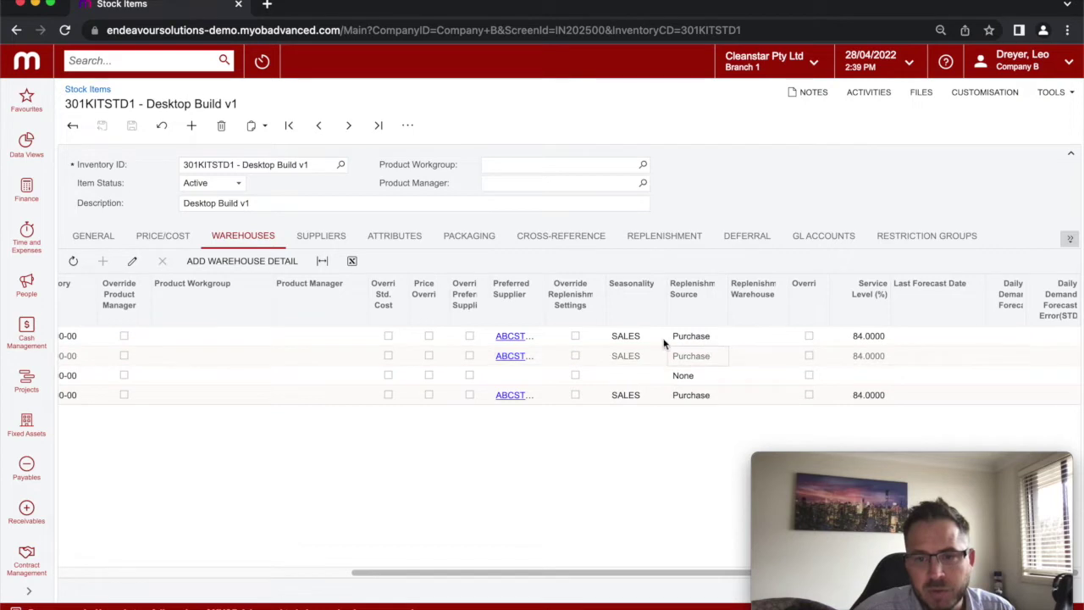
pyautogui.click(628, 338)
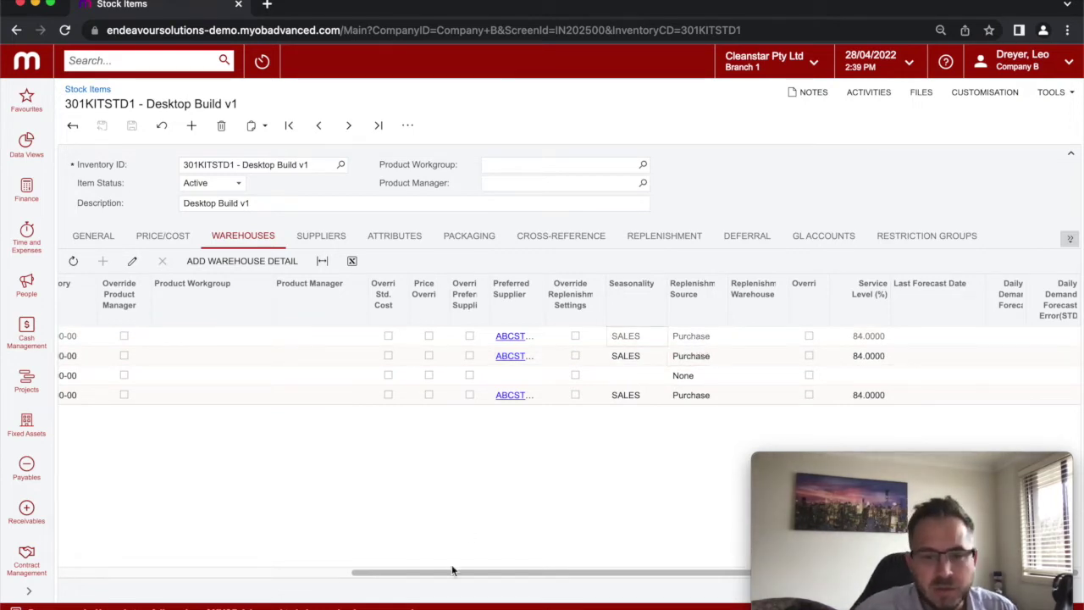
pyautogui.moveTo(450, 573); pyautogui.dragTo(152, 569)
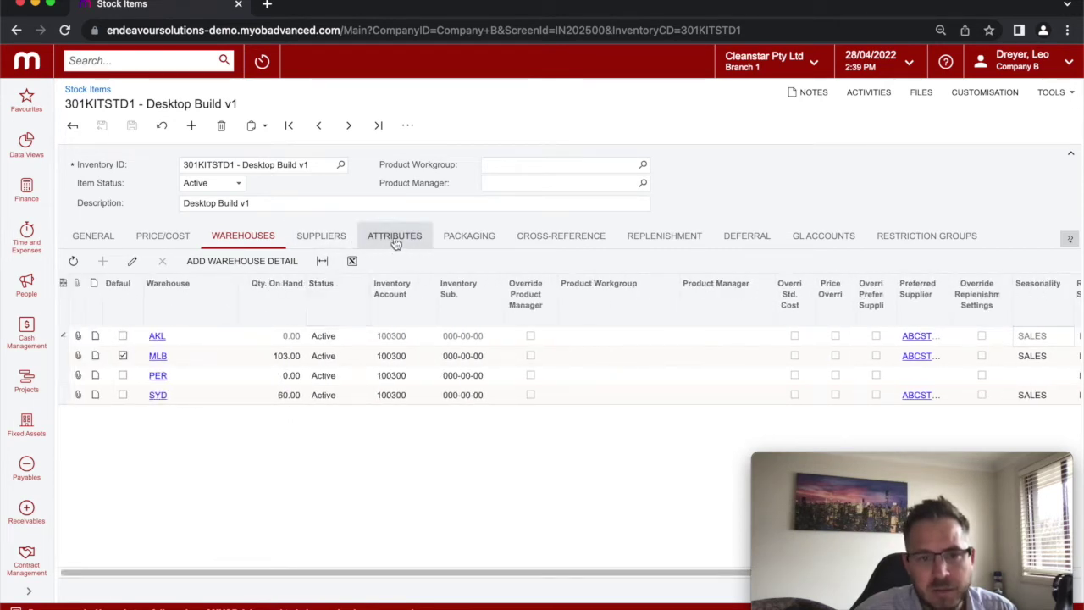
pyautogui.click(329, 241)
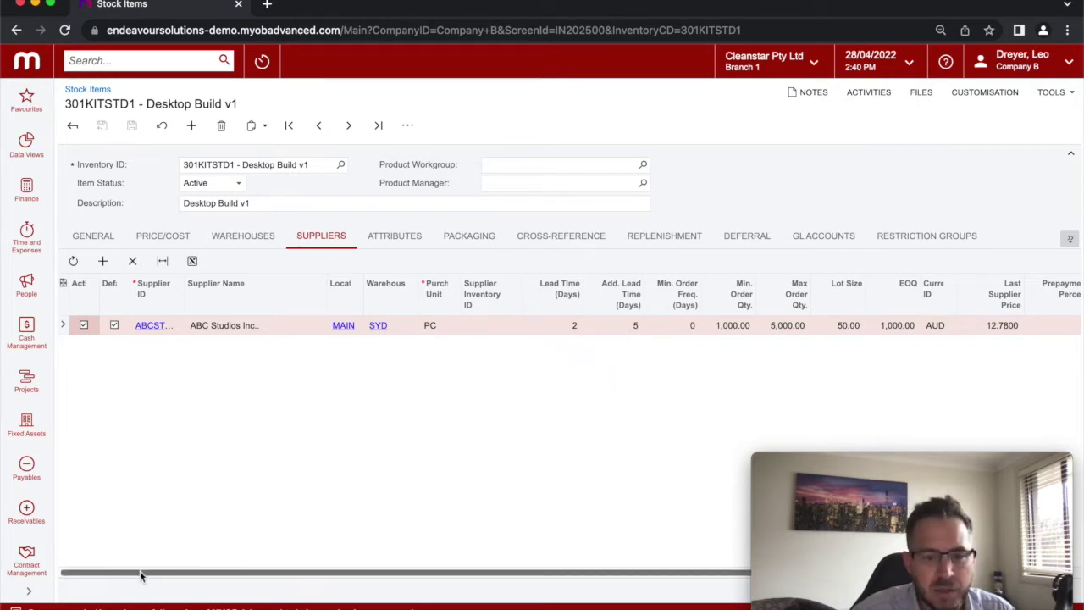
# Step: Scroll the suppliers grid to review ABC Studios Inc.'s 5 lead days, 1,000–5,000 order quantities and lot size 50
pyautogui.moveTo(141, 573); pyautogui.dragTo(213, 574)
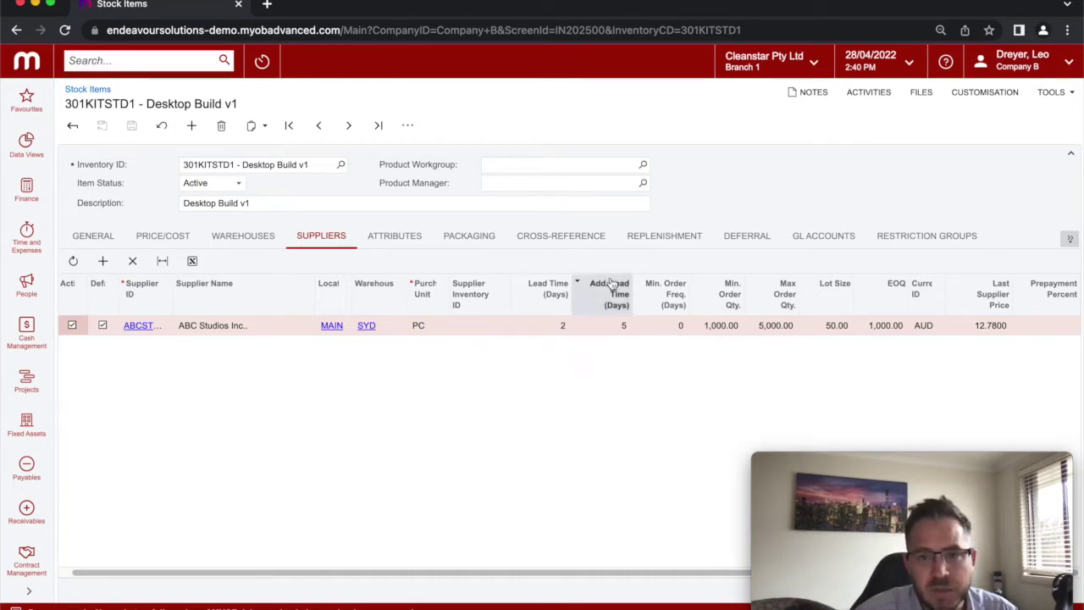
# Step: Review Desktop Build v1's replenishment parameters: Fixed Reorder Qty, 2,000 reorder point, 5,000 max
pyautogui.click(667, 237)
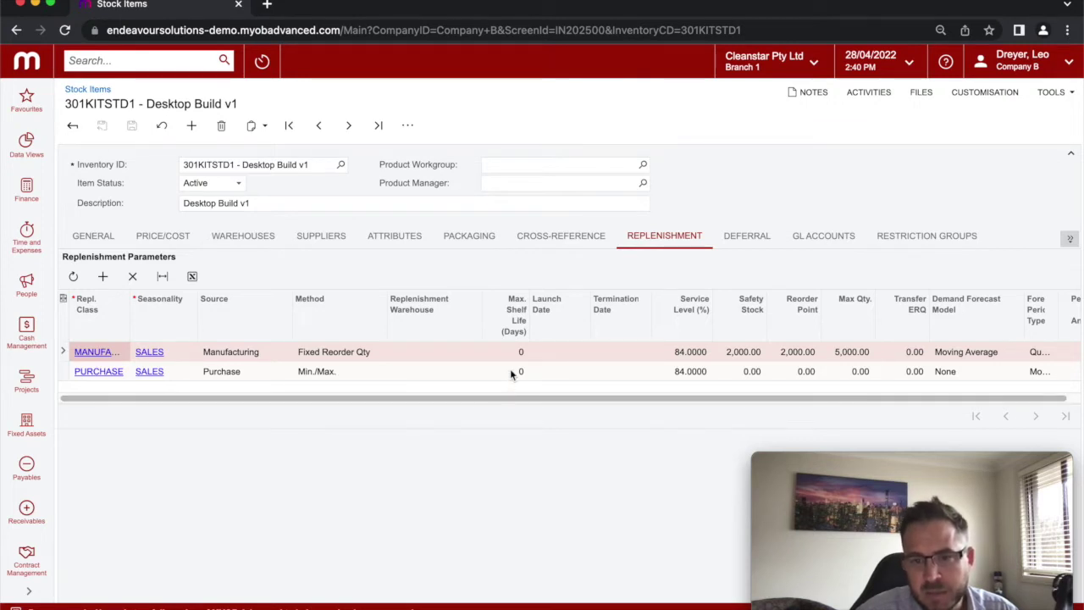
pyautogui.moveTo(640, 397); pyautogui.dragTo(677, 403)
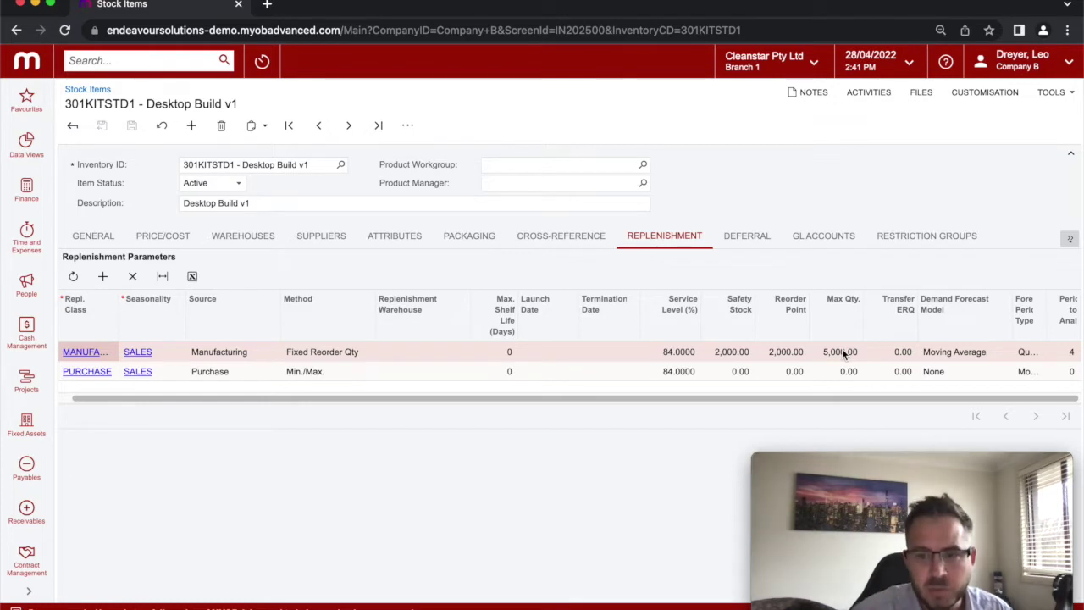
pyautogui.click(96, 60)
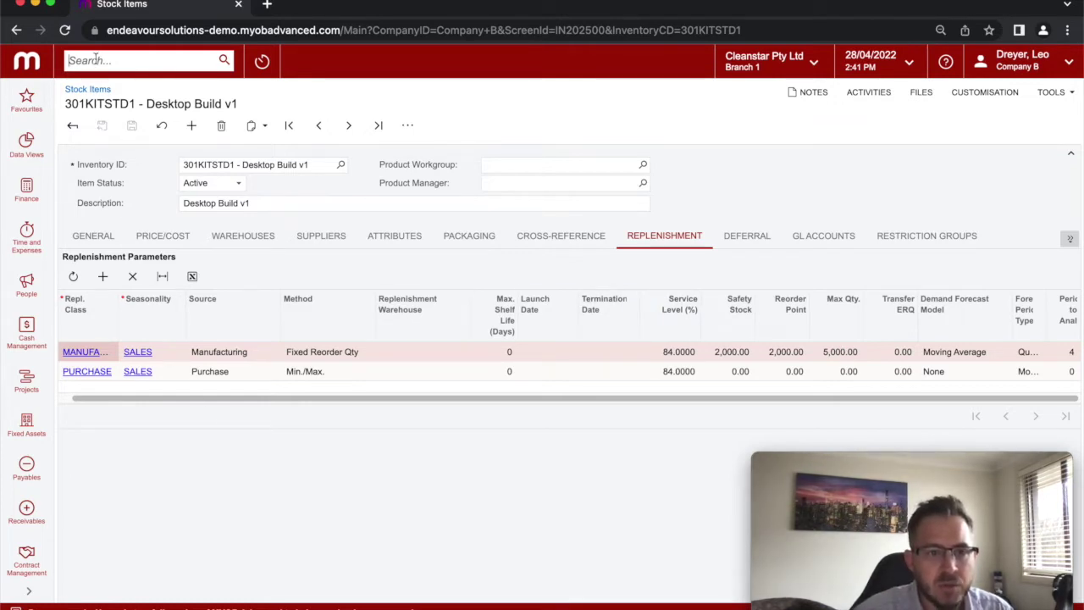
pyautogui.write('repl')
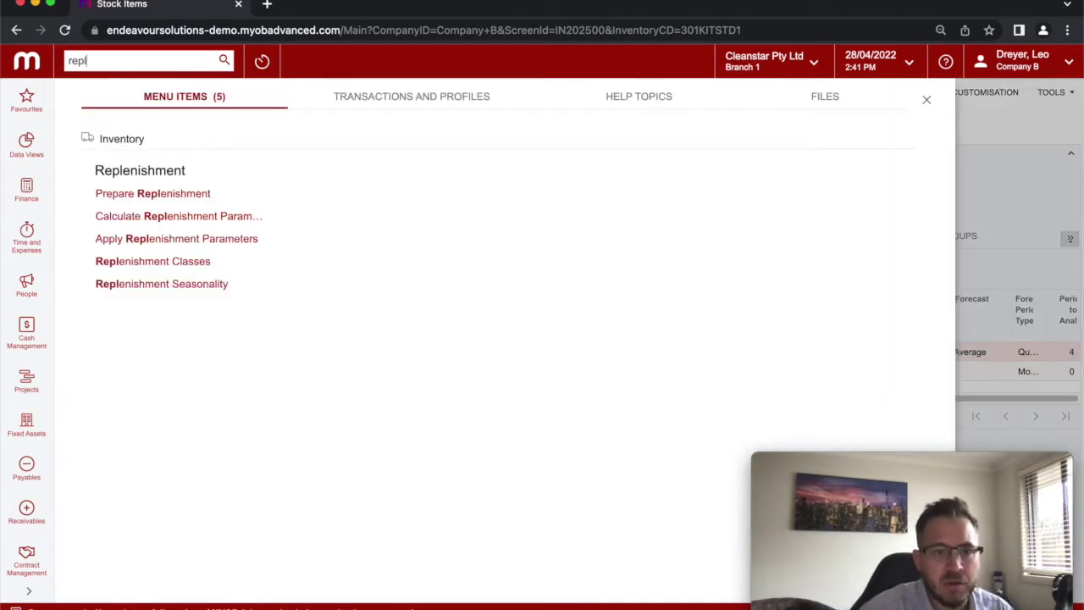
pyautogui.click(134, 194)
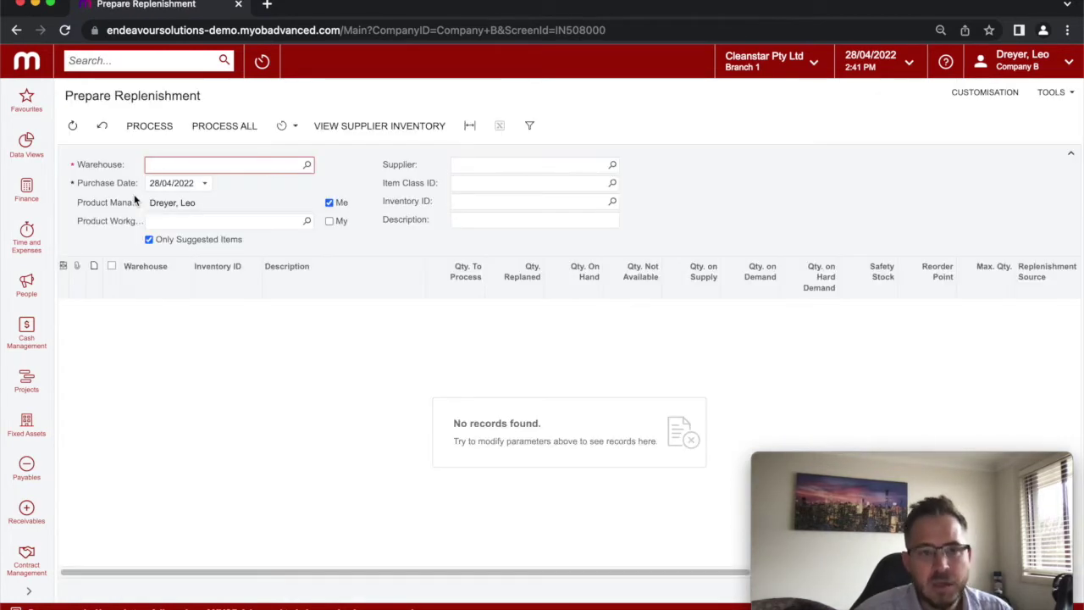
pyautogui.click(328, 202)
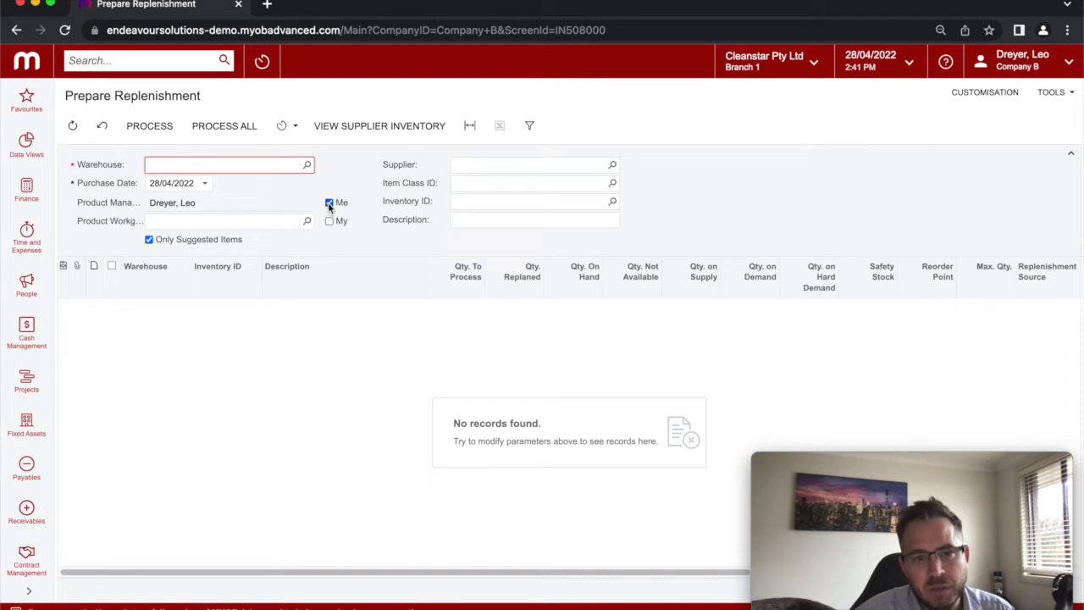
pyautogui.click(149, 240)
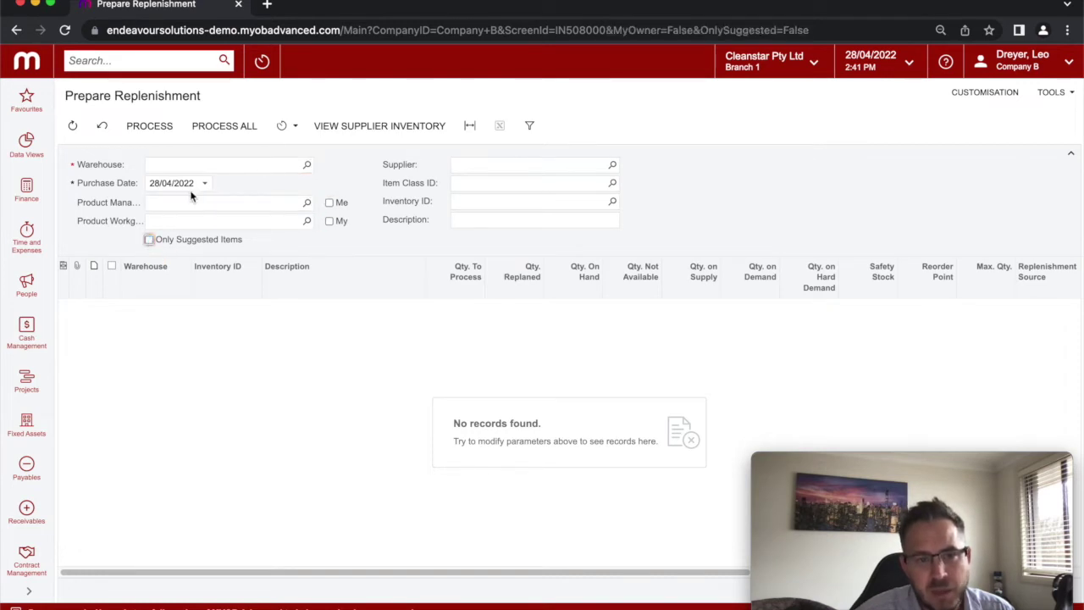
pyautogui.click(204, 166)
pyautogui.write('me')
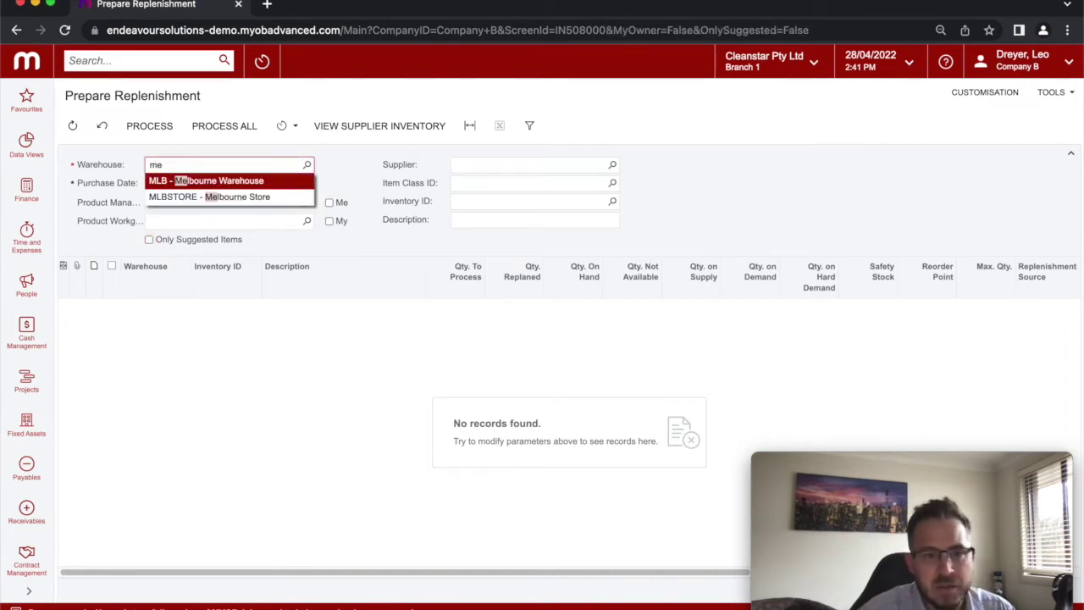
pyautogui.click(210, 181)
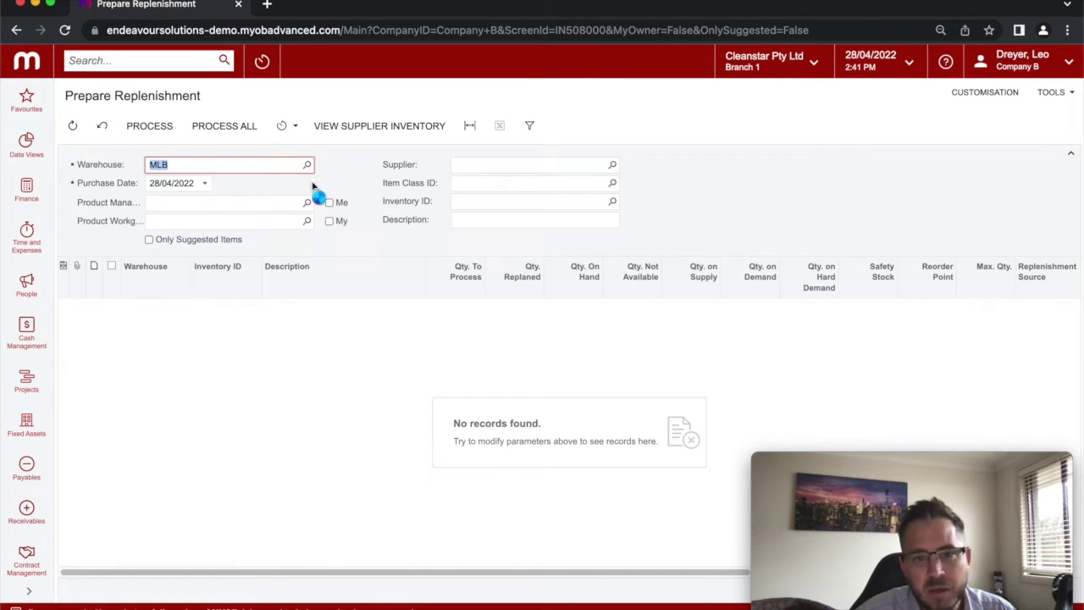
pyautogui.click(479, 164)
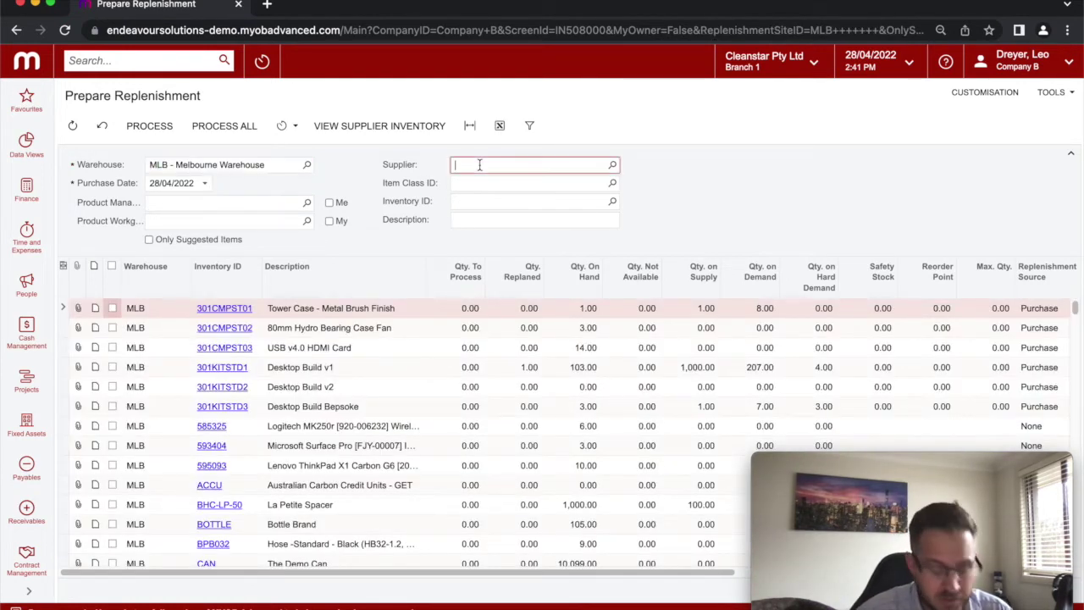
pyautogui.write('abv')
pyautogui.press('BackSpace')
pyautogui.write('c')
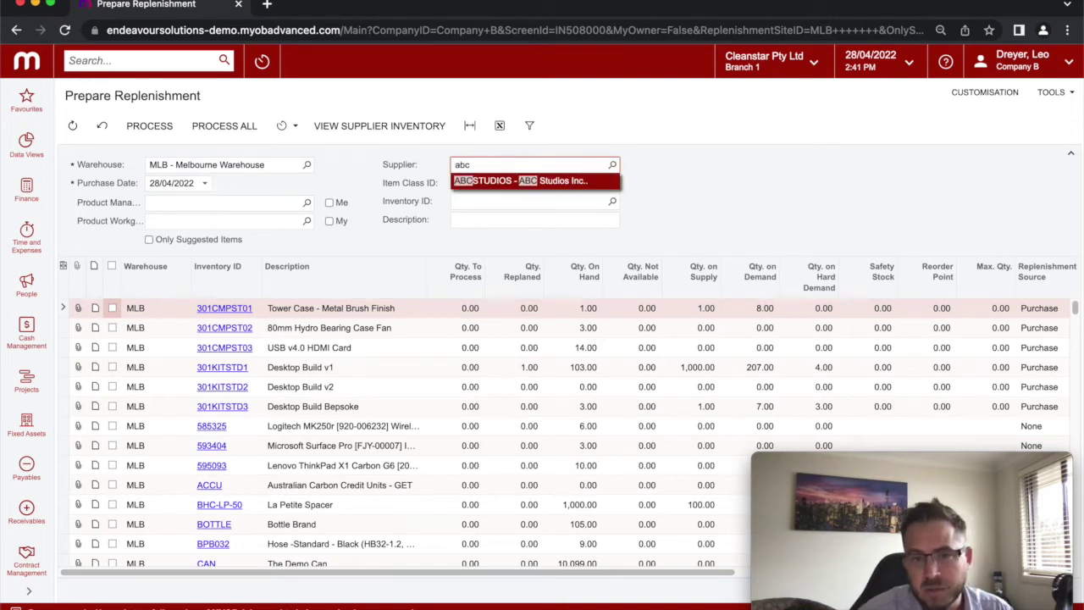
pyautogui.click(494, 180)
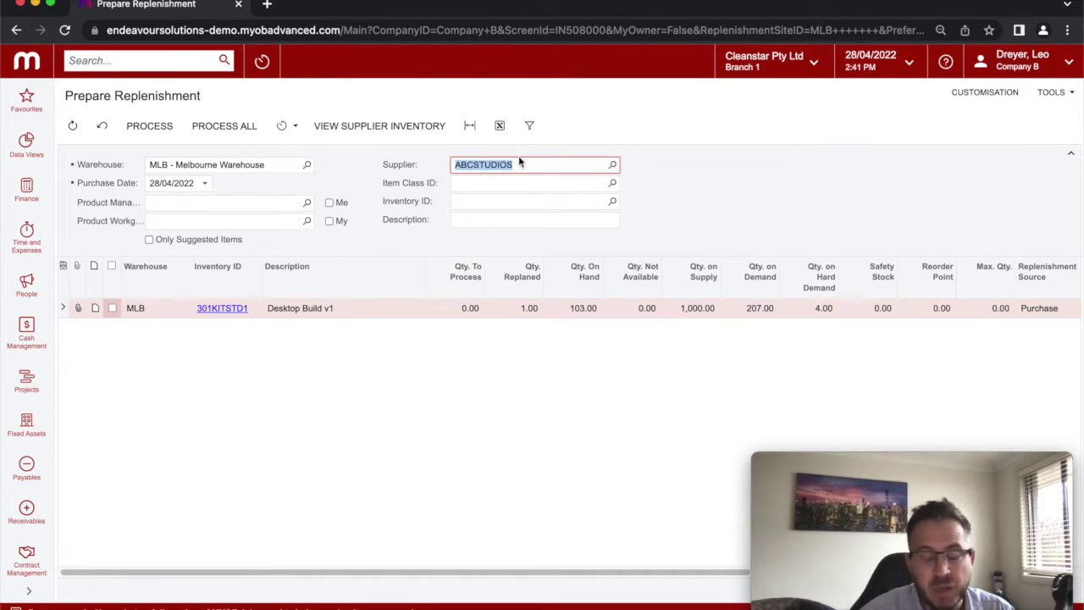
pyautogui.press('BackSpace')
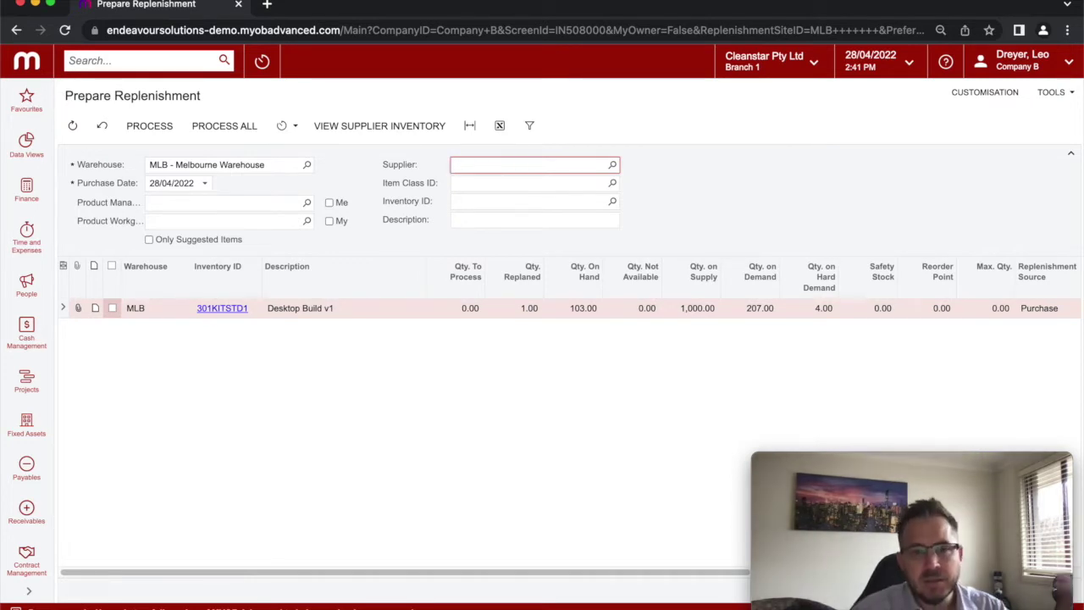
pyautogui.click(495, 220)
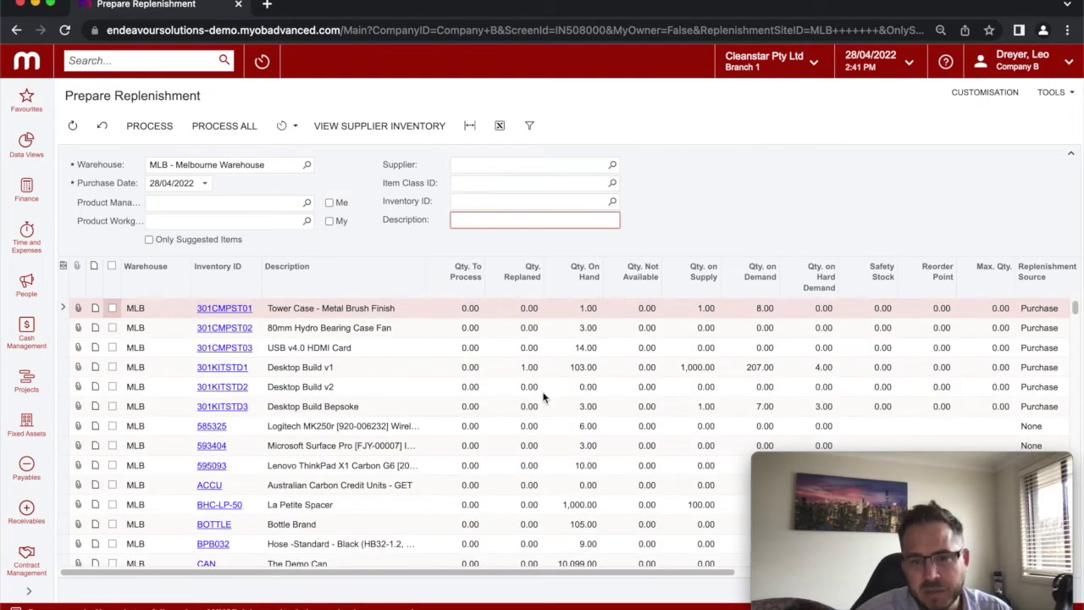
pyautogui.click(379, 366)
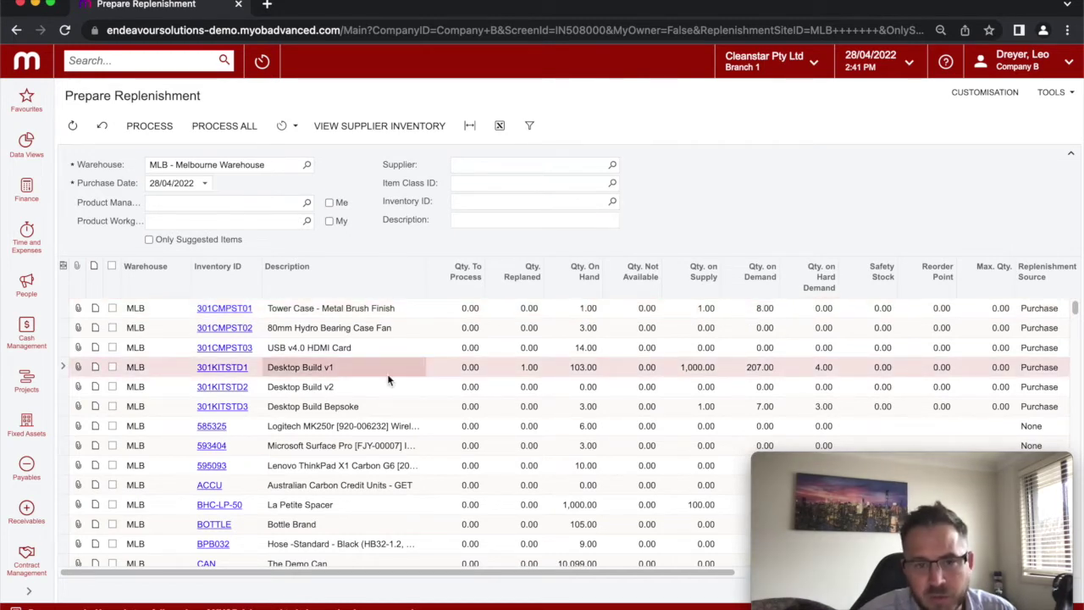
pyautogui.click(405, 132)
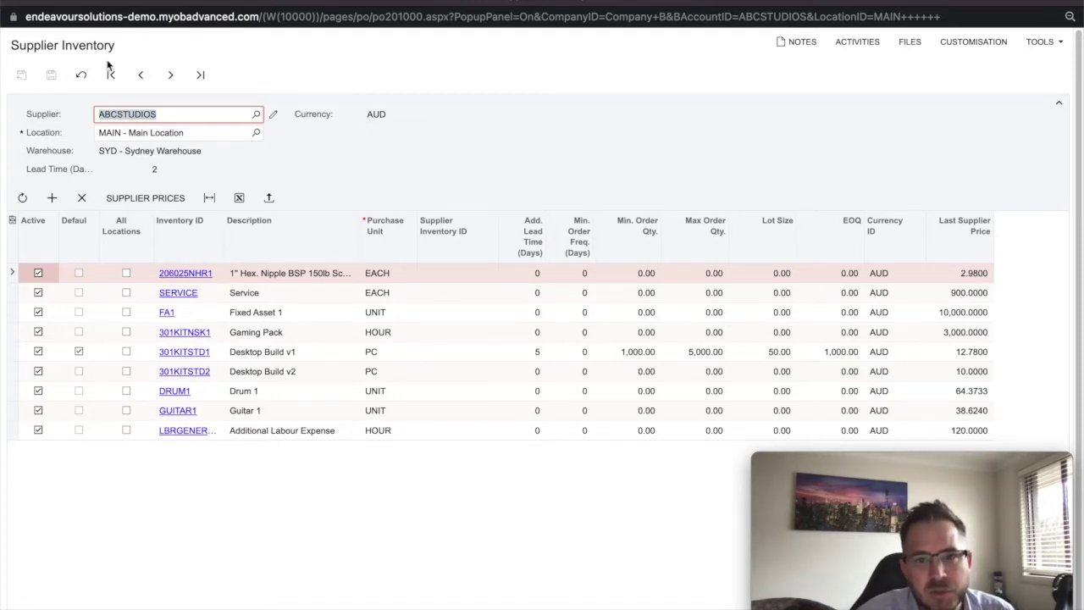
pyautogui.press('super+w')
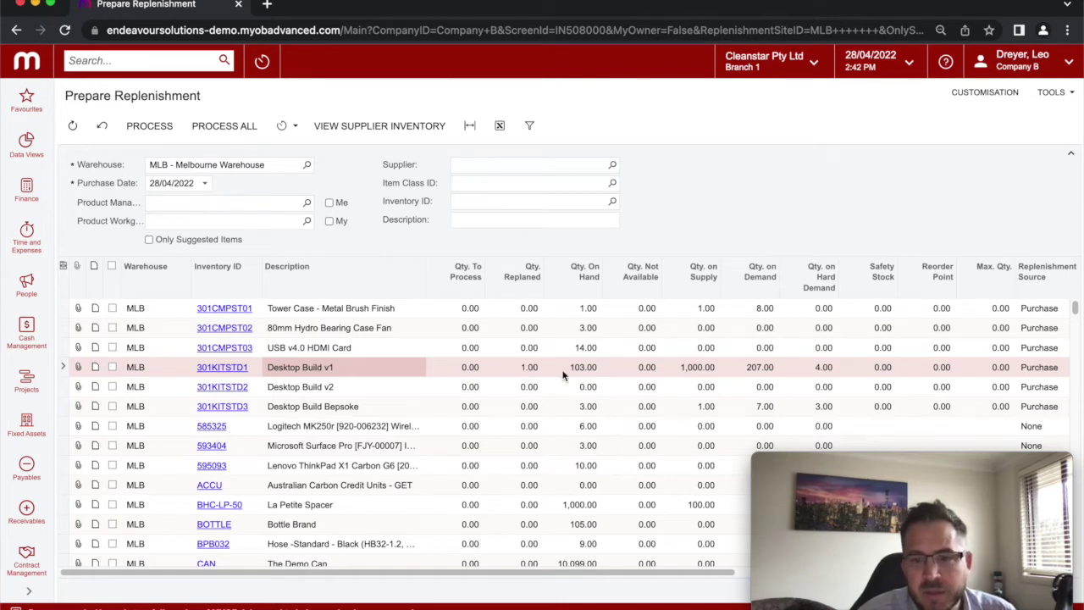
pyautogui.moveTo(537, 573); pyautogui.dragTo(617, 575)
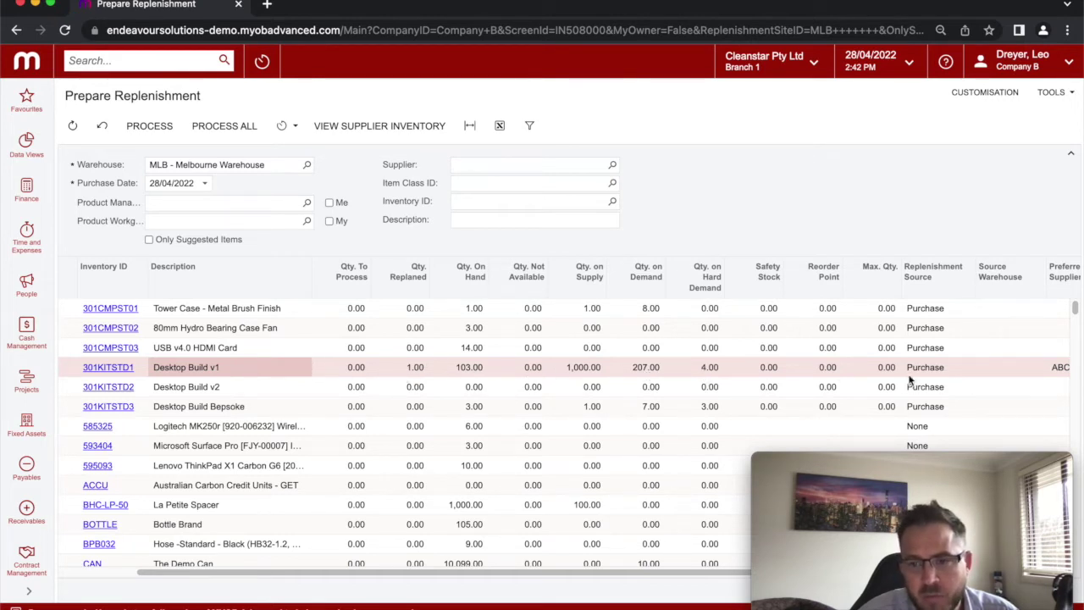
pyautogui.moveTo(467, 574); pyautogui.dragTo(392, 574)
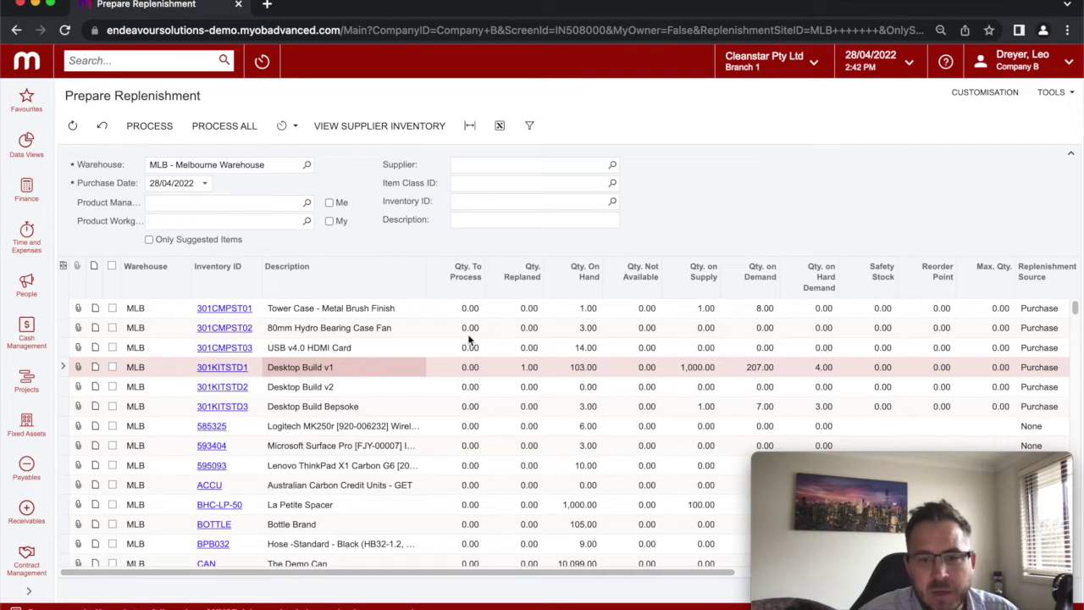
pyautogui.click(466, 371)
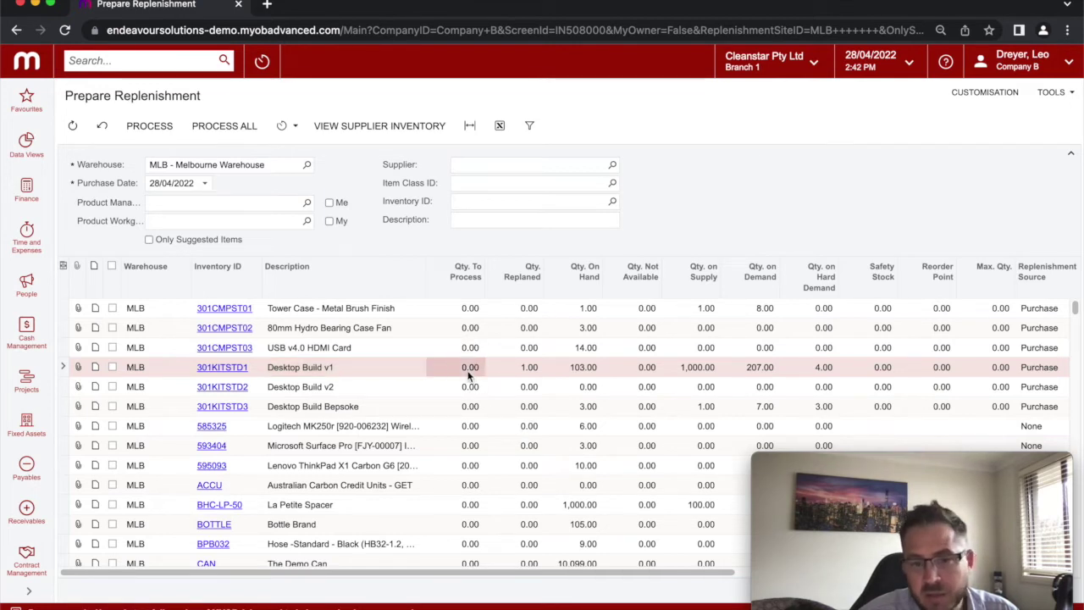
pyautogui.click(470, 369)
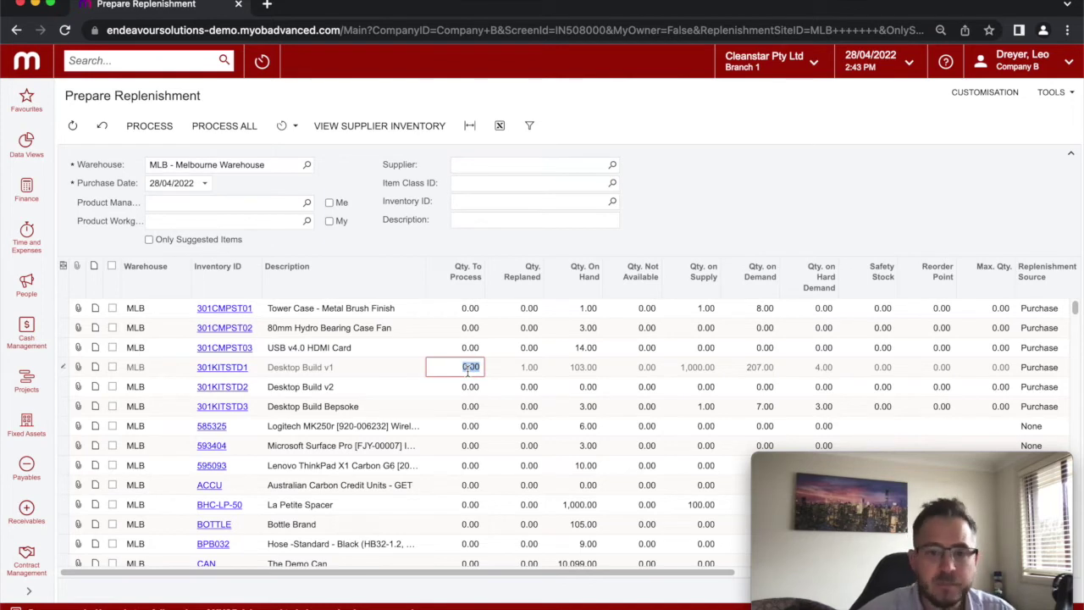
# Step: Set Qty. To Process to 1 for 301KITSTD1 and process the replenishment
pyautogui.write('1')
pyautogui.press('Tab')
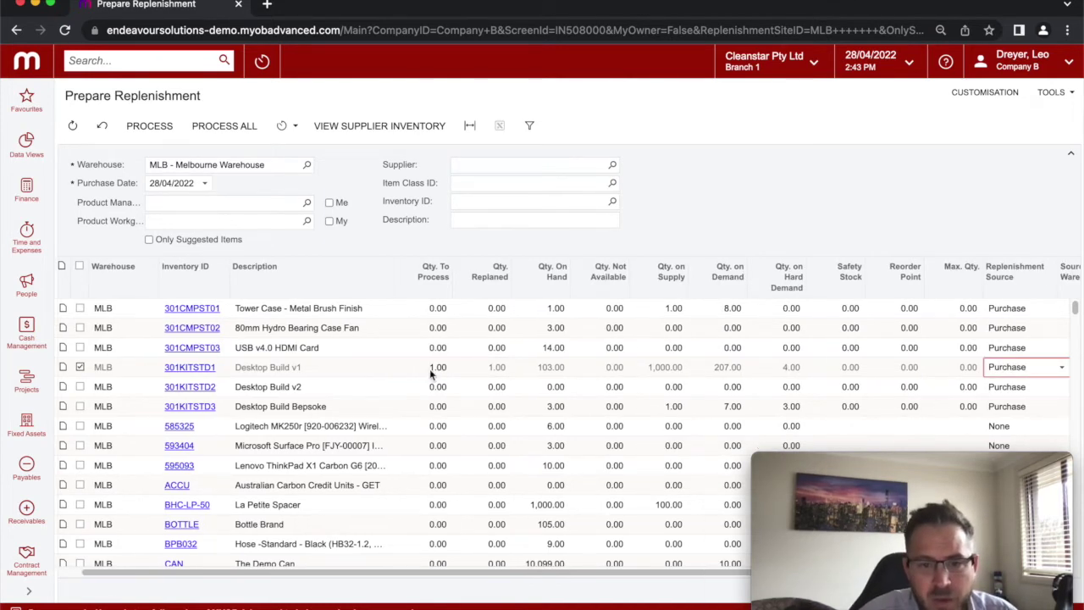
pyautogui.moveTo(499, 574); pyautogui.dragTo(375, 569)
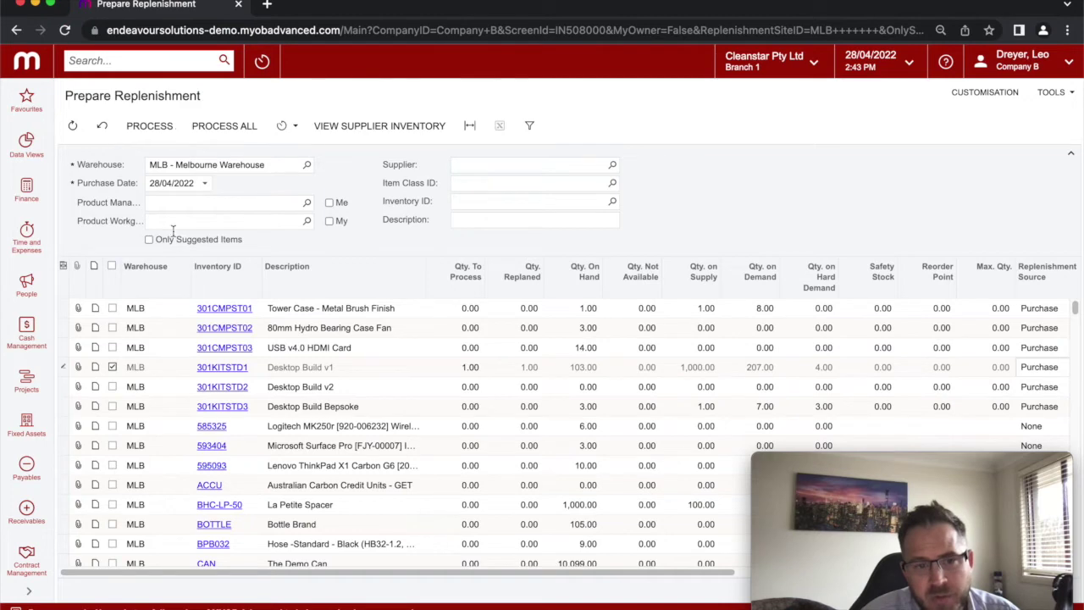
pyautogui.click(152, 134)
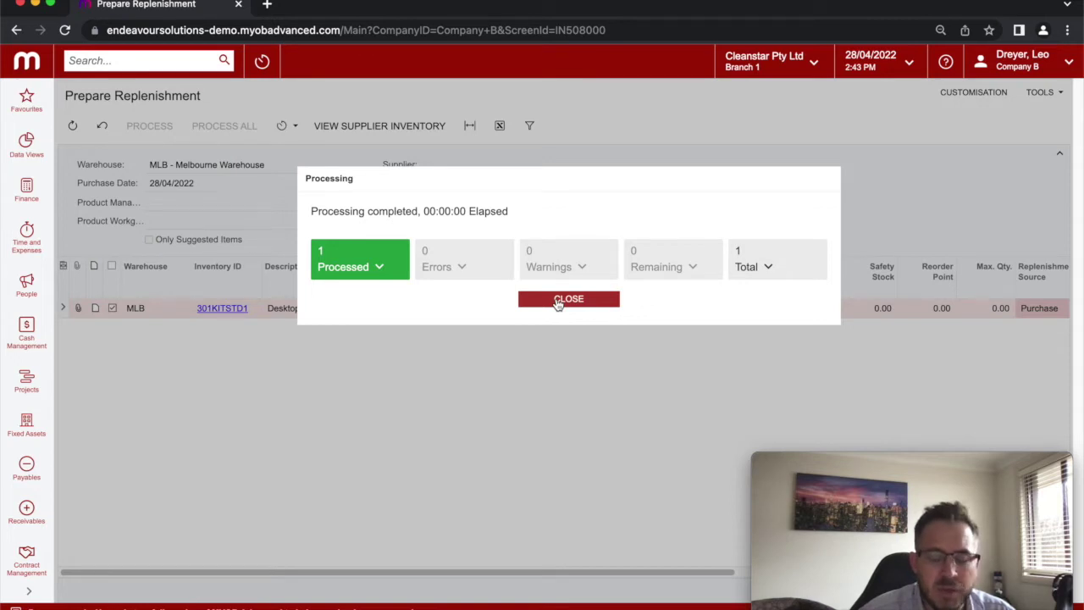
# Step: Dismiss the processing results and switch to the Manufacturing company
pyautogui.click(558, 301)
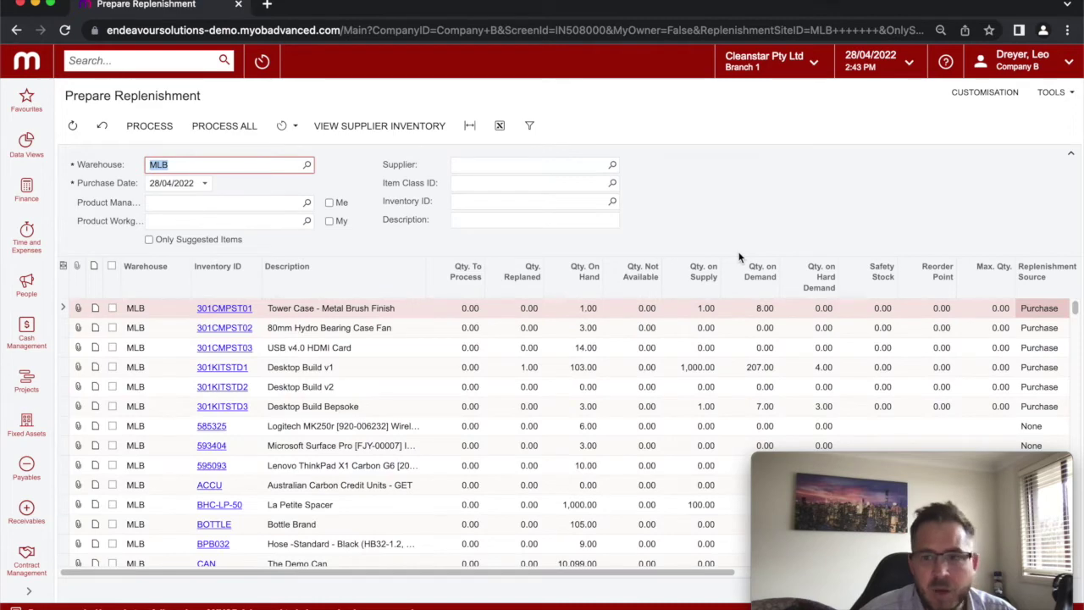
pyautogui.click(1024, 72)
pyautogui.click(939, 158)
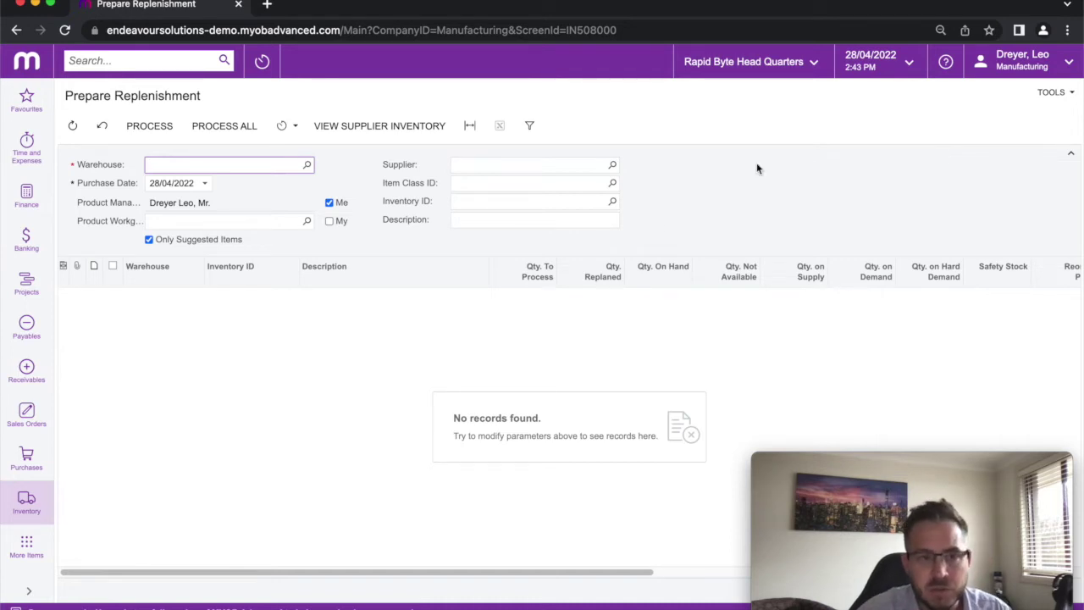
# Step: Open the Material Requirements Planning workspace from the full workspace list
pyautogui.click(29, 552)
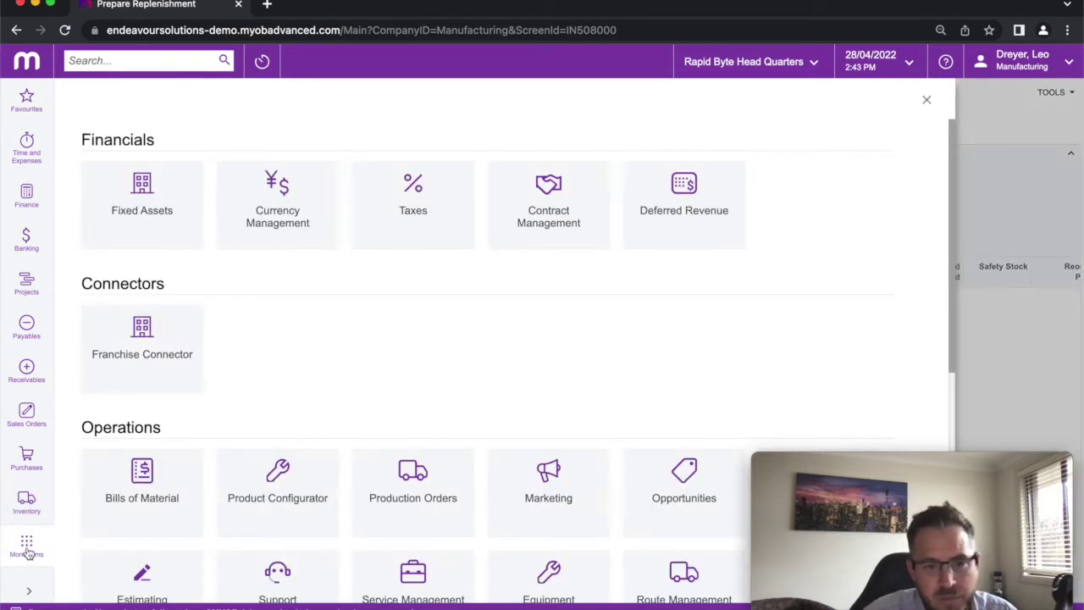
pyautogui.scroll(-5, 364, 415)
pyautogui.scroll(1, 347, 413)
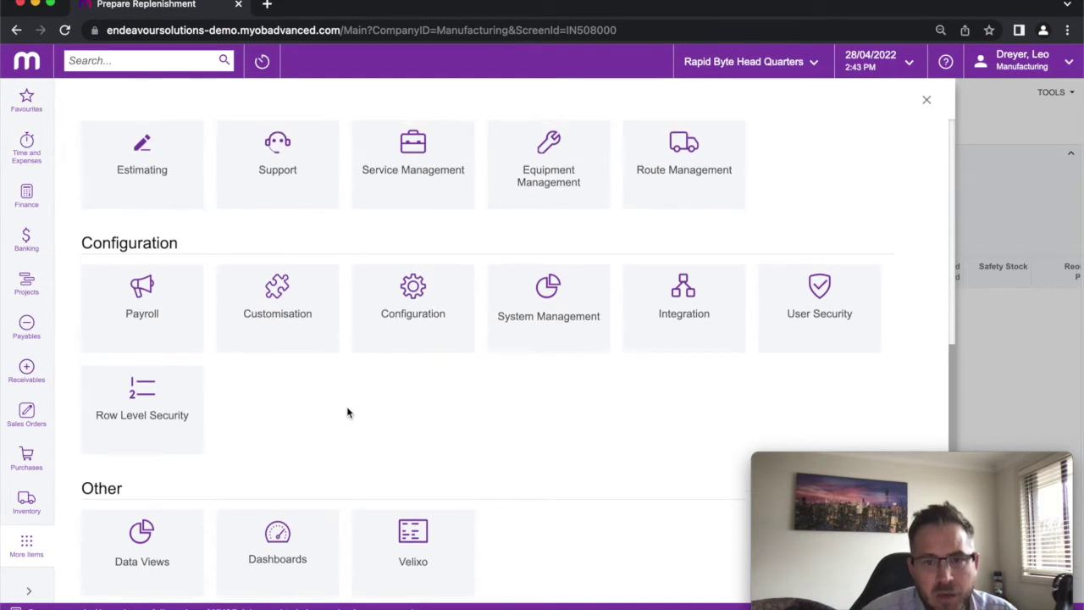
pyautogui.scroll(5, 347, 412)
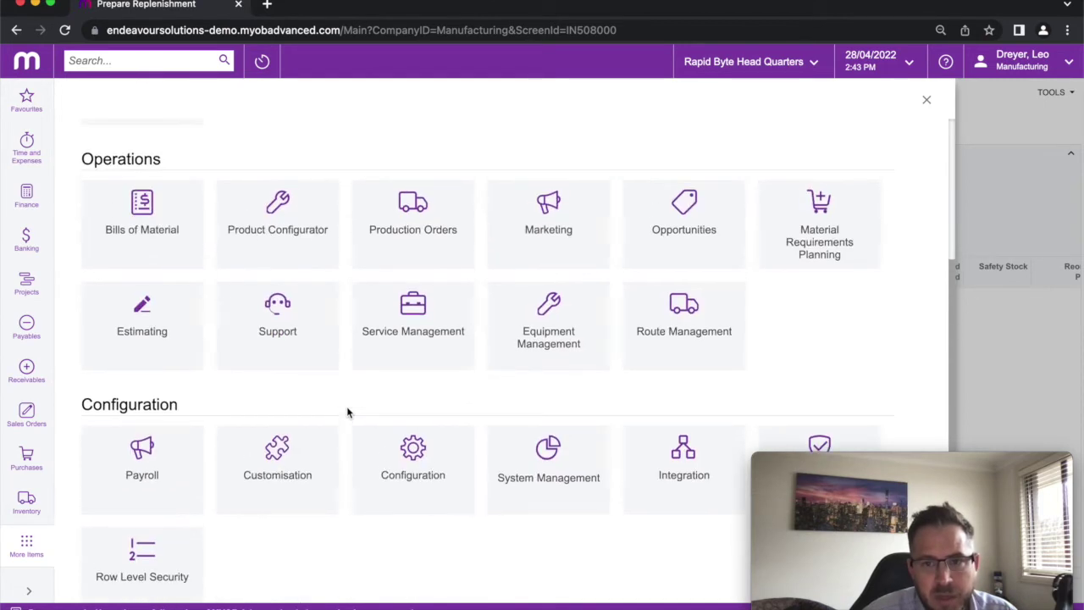
pyautogui.click(806, 243)
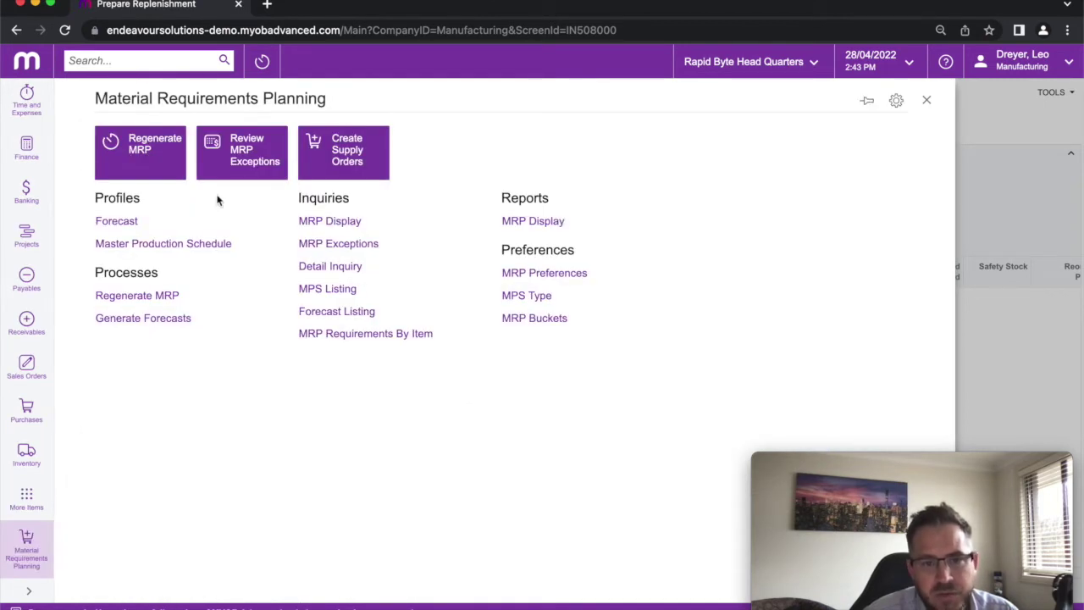
# Step: Open Generate Forecasts and leave the forecast type as Regular
pyautogui.click(119, 321)
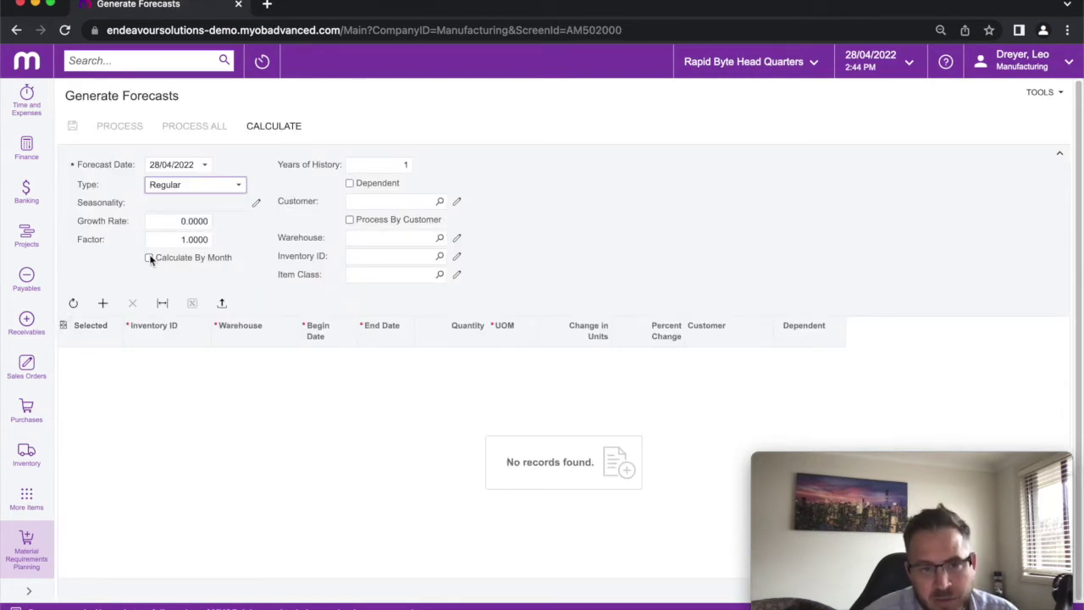
pyautogui.click(239, 187)
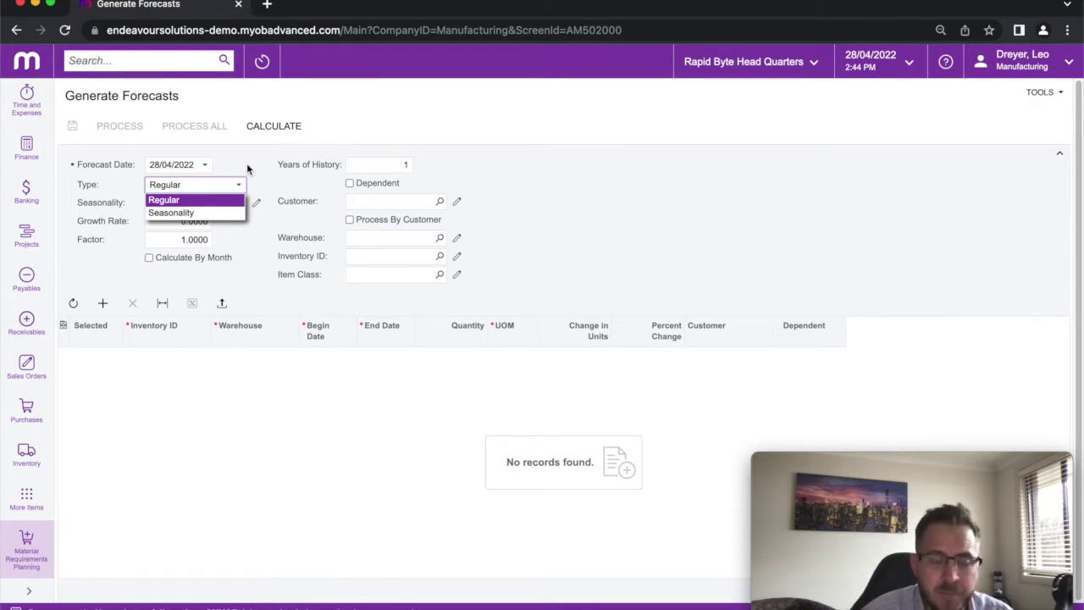
pyautogui.click(248, 168)
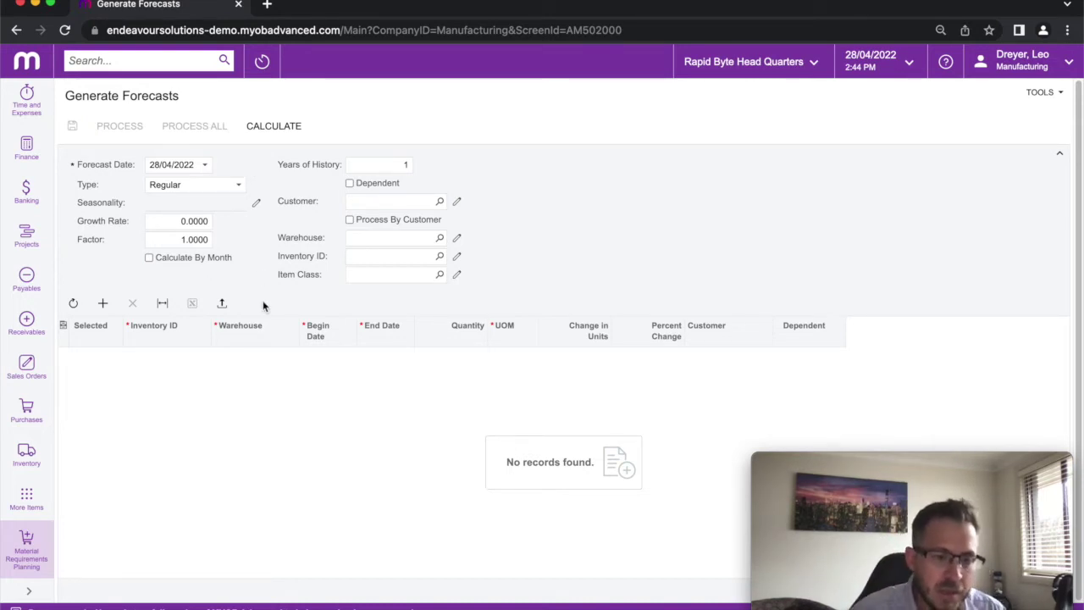
pyautogui.click(30, 549)
# Step: Open the Forecast profile and check BCYCLE1's interval options, leaving it on Weekly
pyautogui.click(124, 225)
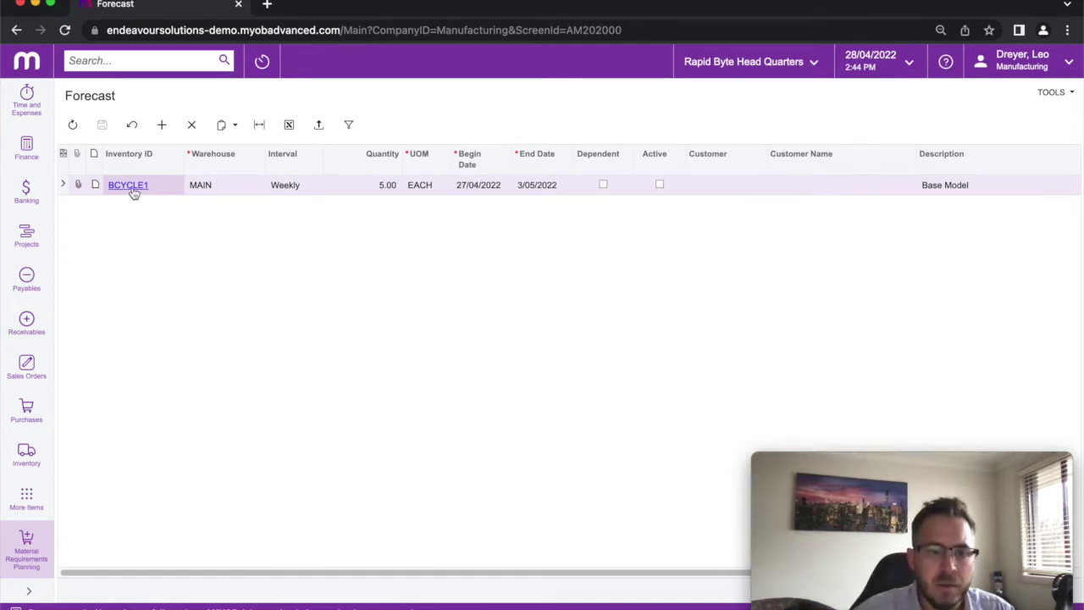
pyautogui.click(288, 188)
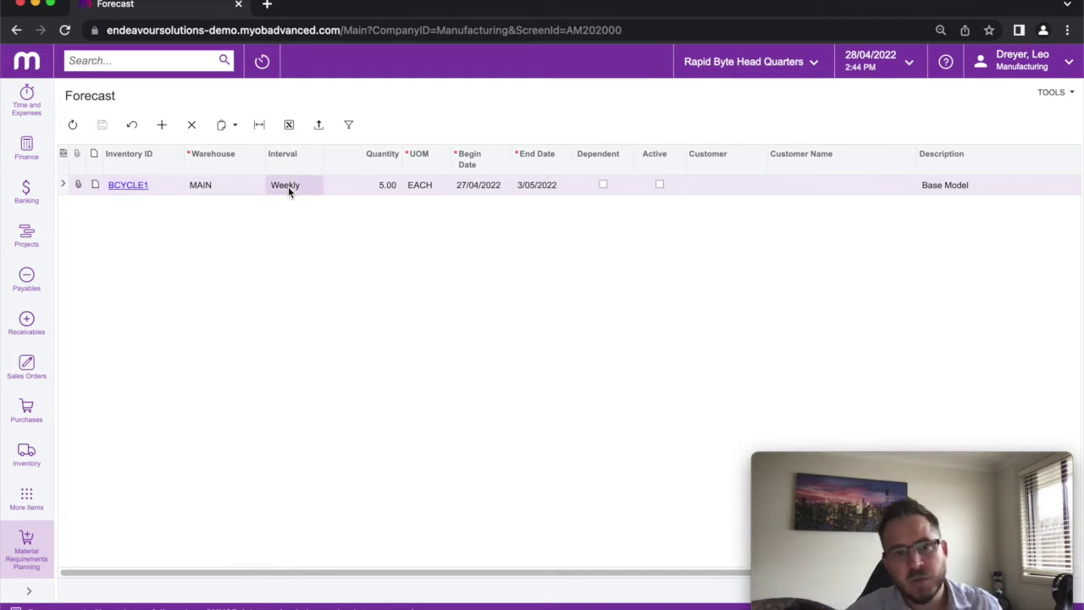
pyautogui.click(329, 187)
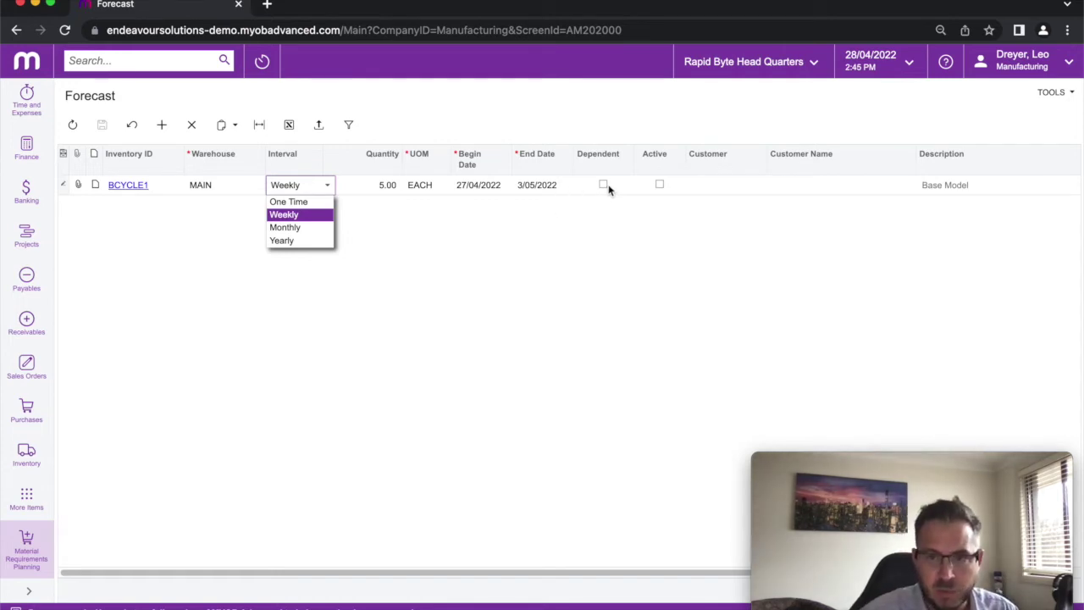
pyautogui.click(393, 240)
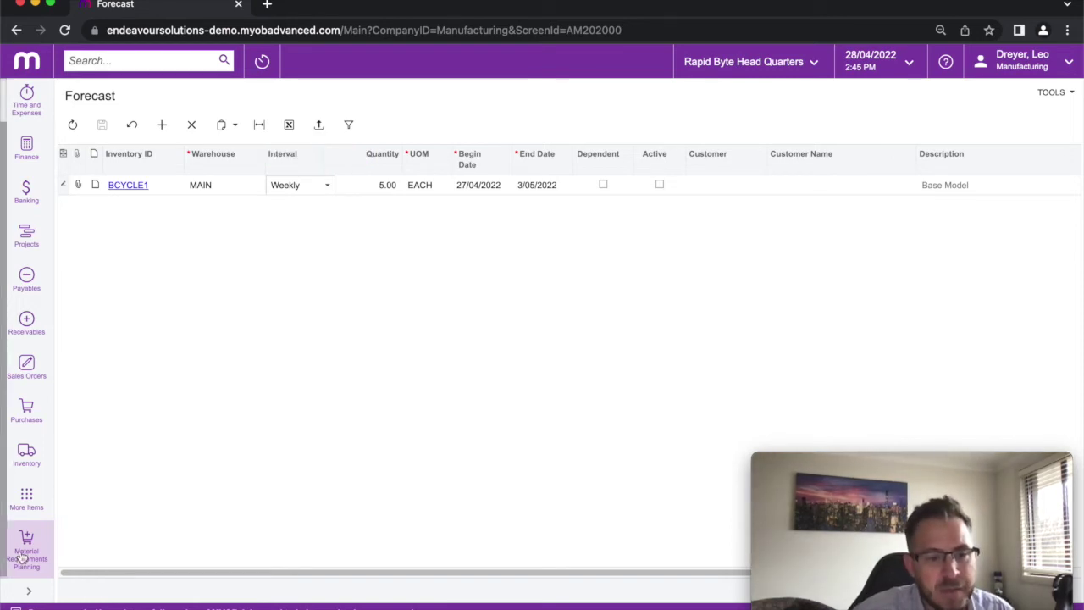
# Step: Run Regenerate MRP after checking its scheduling options
pyautogui.click(44, 539)
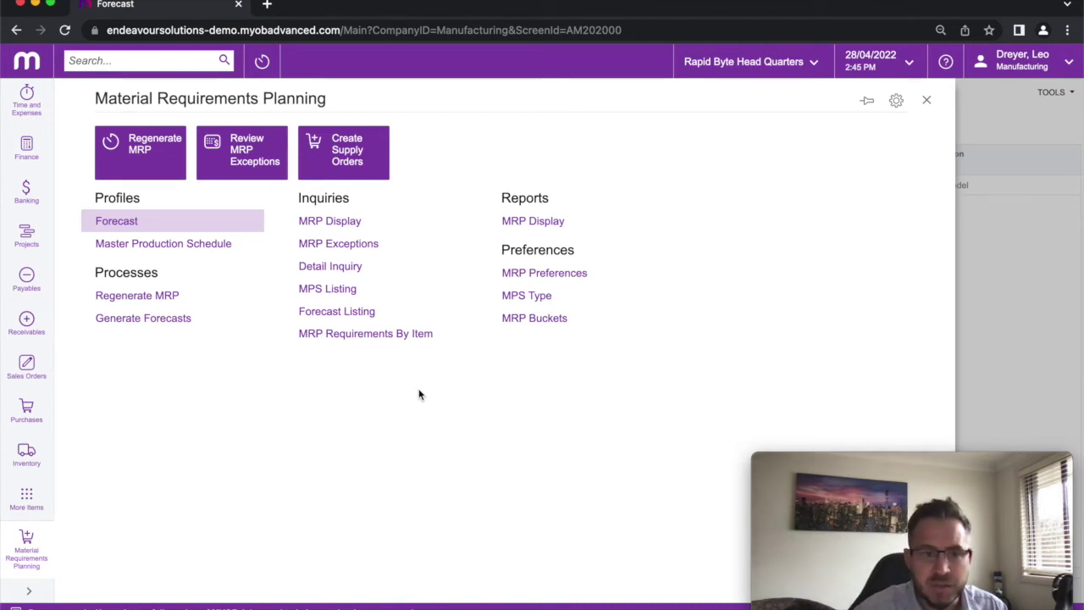
pyautogui.click(137, 295)
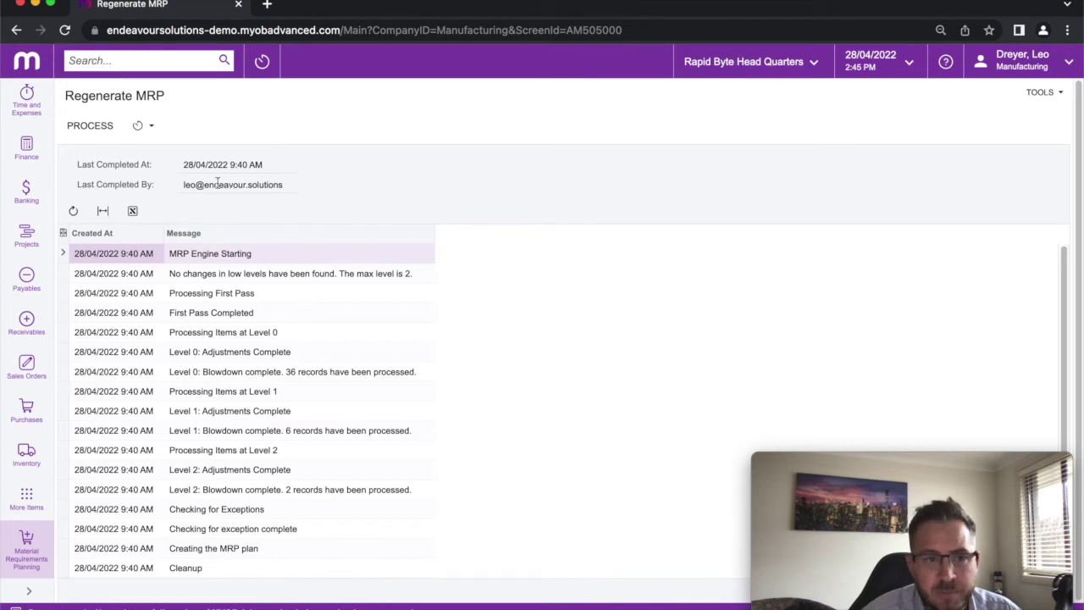
pyautogui.click(139, 125)
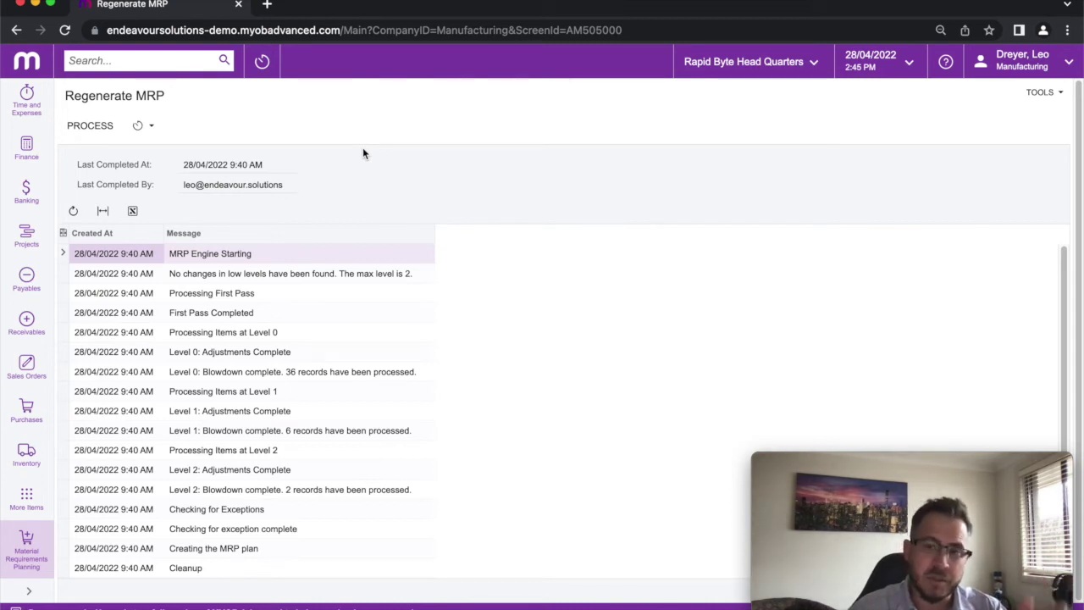
pyautogui.click(101, 134)
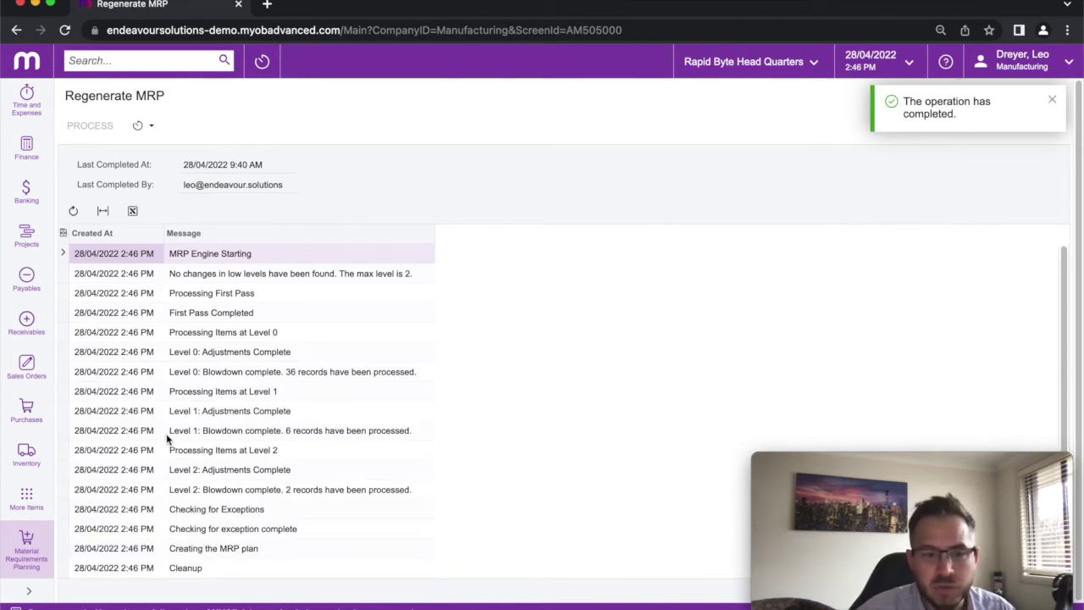
# Step: Open MRP Display to see planned purchases such as ELEBOARD and ELECPU1 at MAIN
pyautogui.click(29, 555)
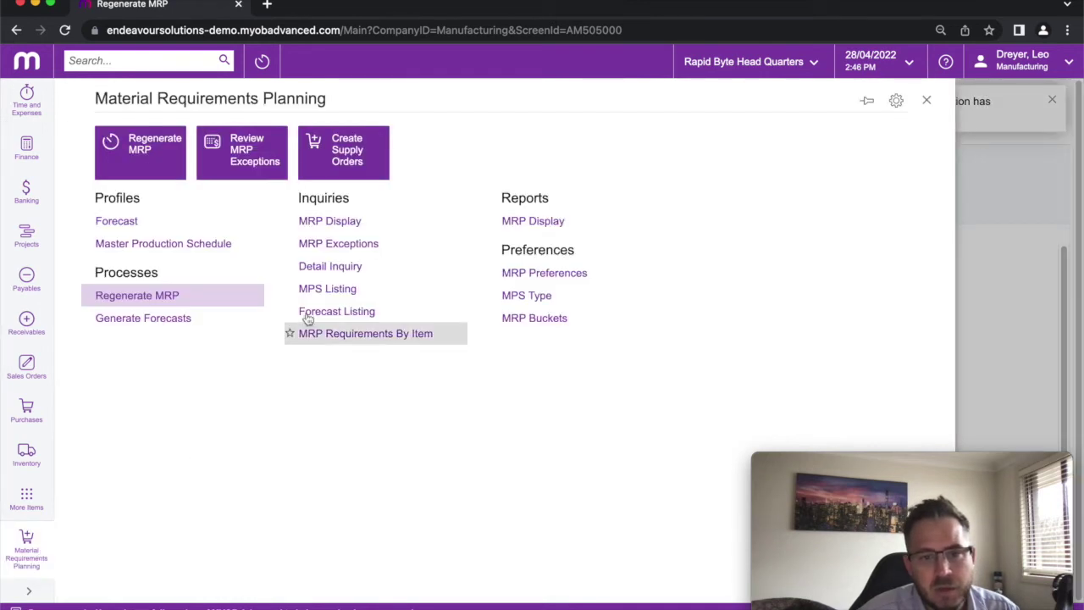
pyautogui.click(350, 226)
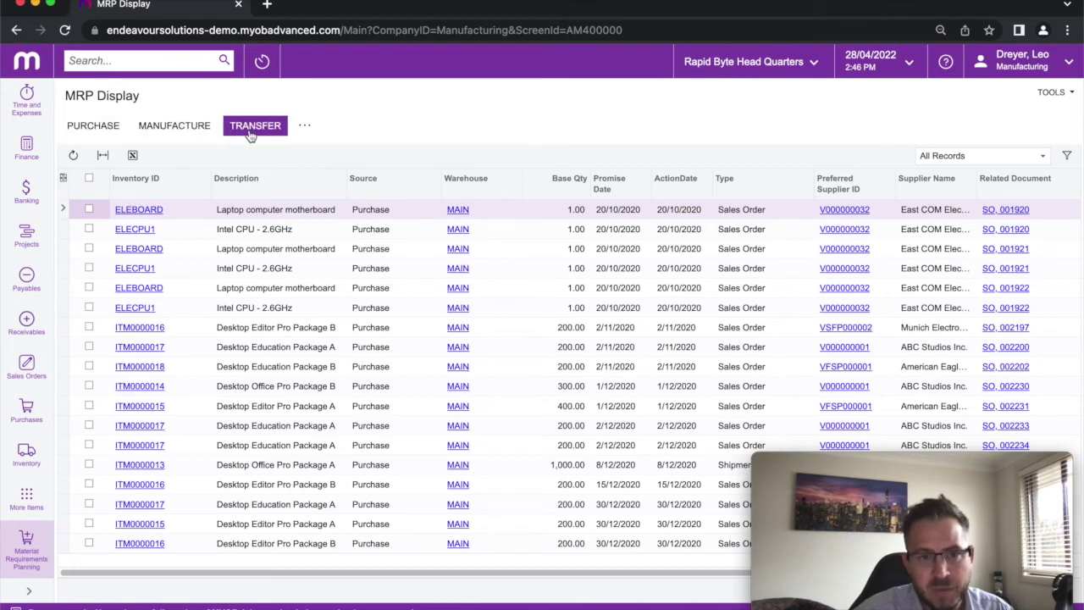
# Step: Glance at the extra MRP Display actions, then page on to the next planned MRP rows
pyautogui.click(304, 129)
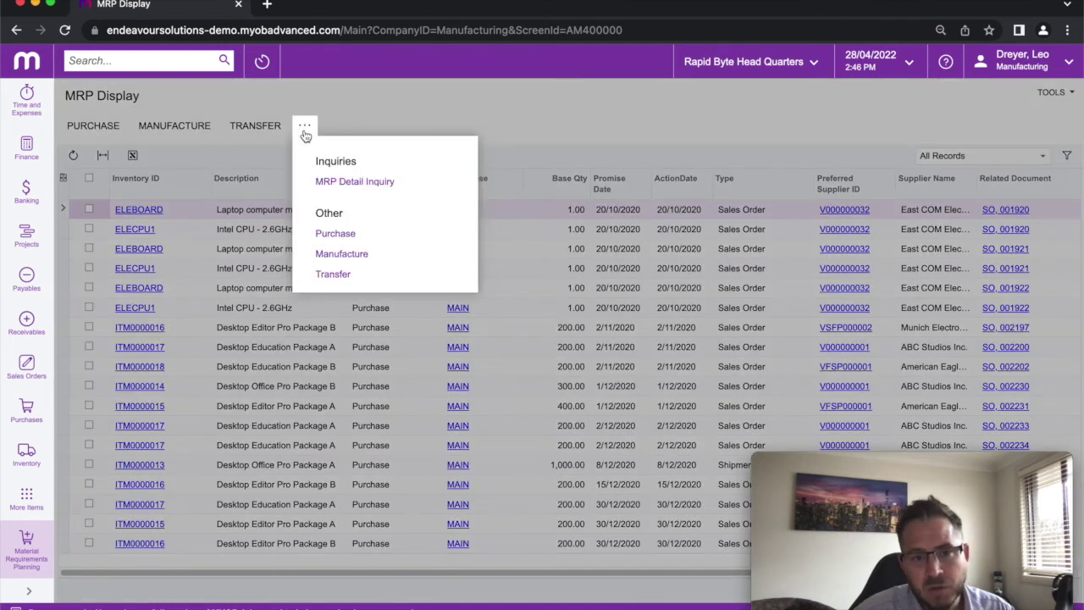
pyautogui.click(542, 136)
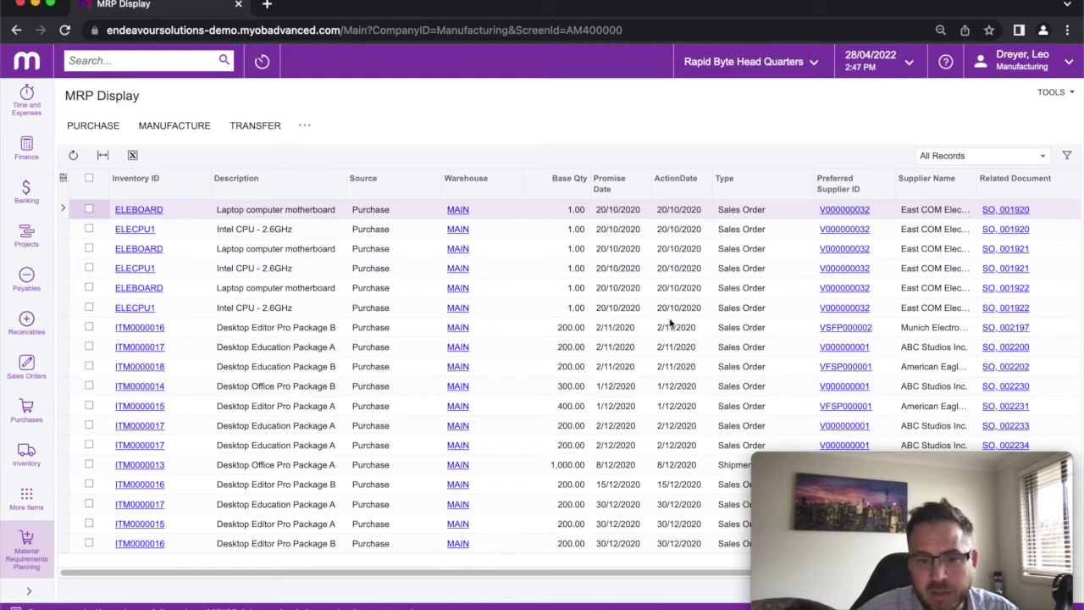
pyautogui.moveTo(825, 454); pyautogui.dragTo(858, 120)
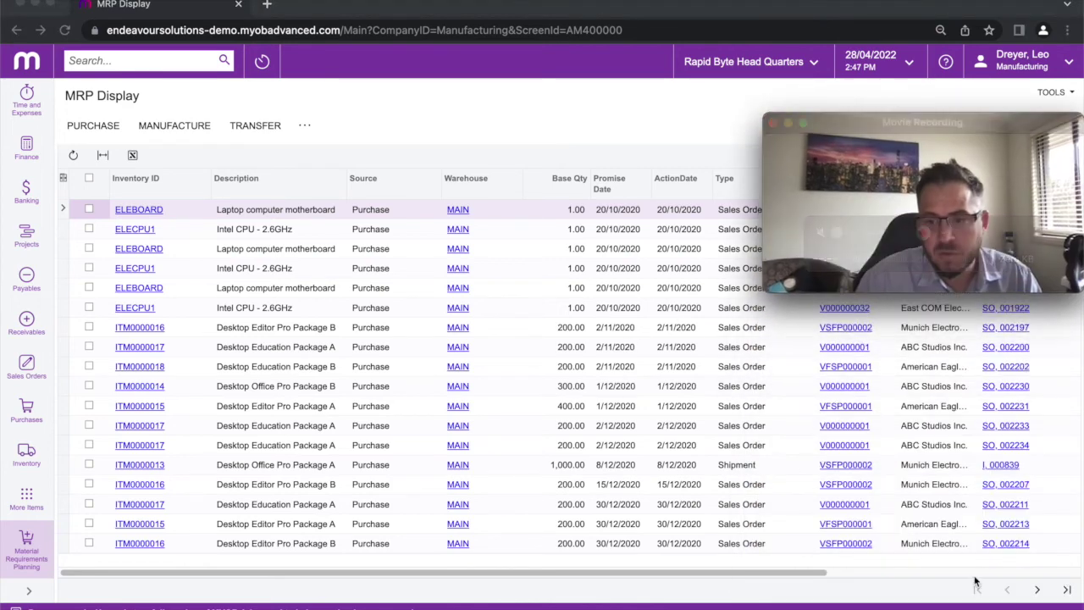
pyautogui.click(1037, 590)
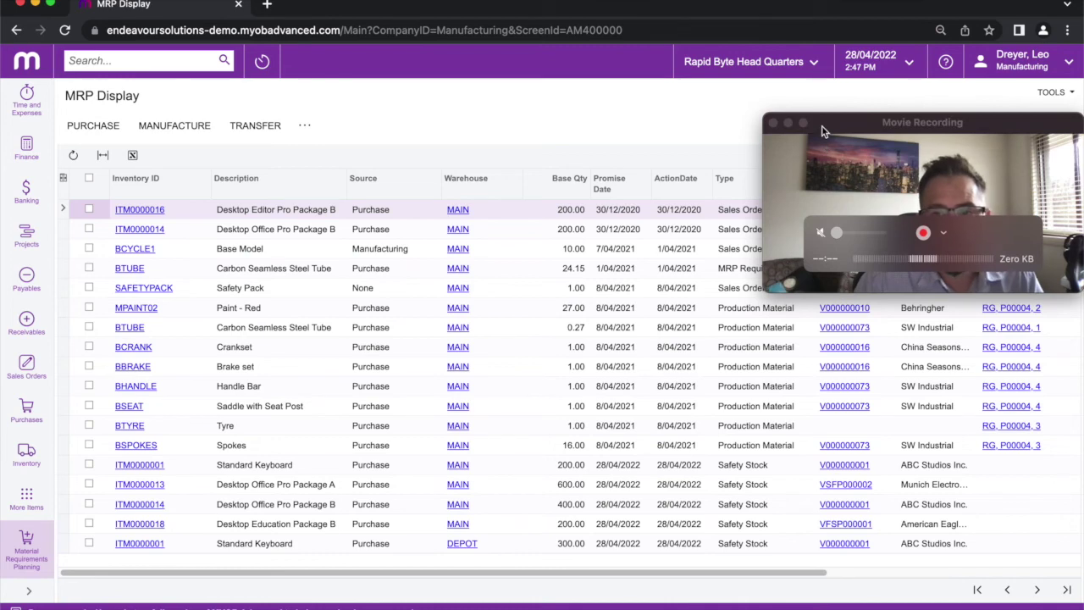
pyautogui.moveTo(821, 126); pyautogui.dragTo(801, 462)
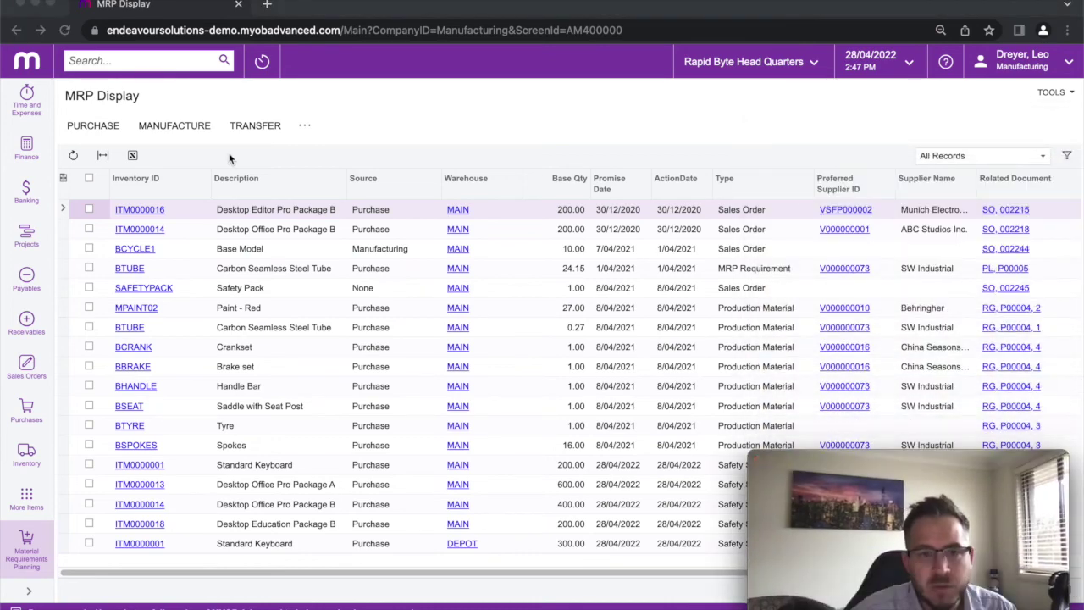
pyautogui.click(132, 186)
# Step: Sort the MRP rows by Inventory ID descending and tick both ITM0000018 requirement rows
pyautogui.click(177, 212)
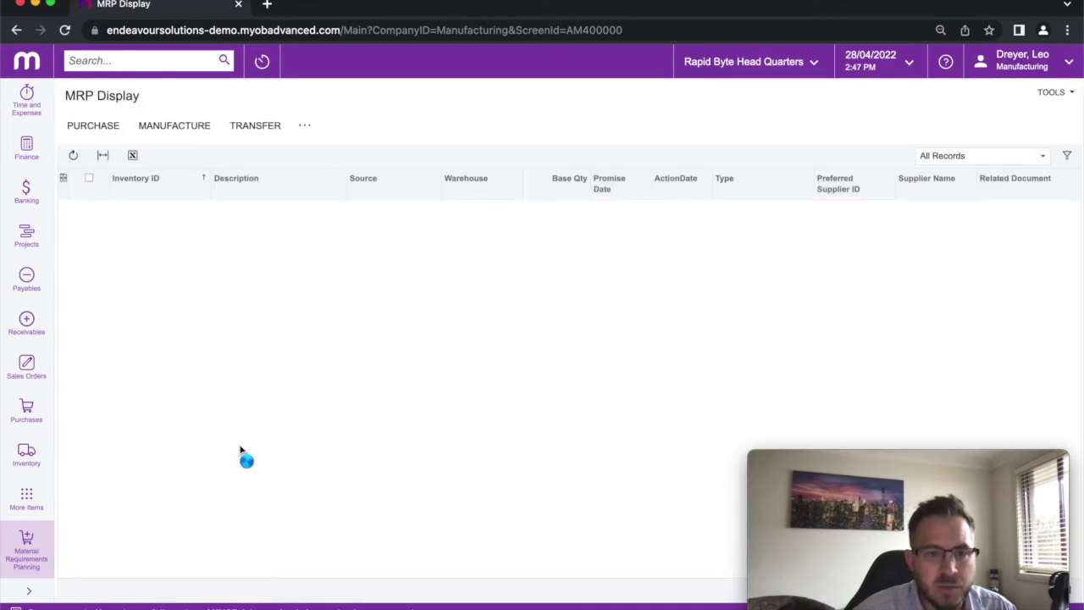
pyautogui.click(136, 179)
pyautogui.click(158, 231)
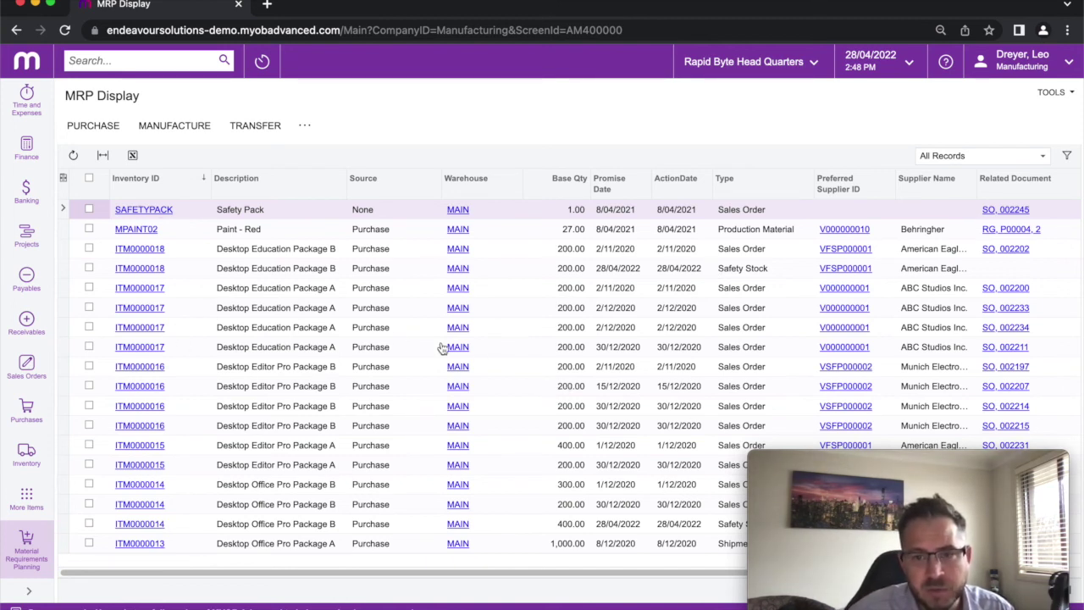
pyautogui.click(89, 249)
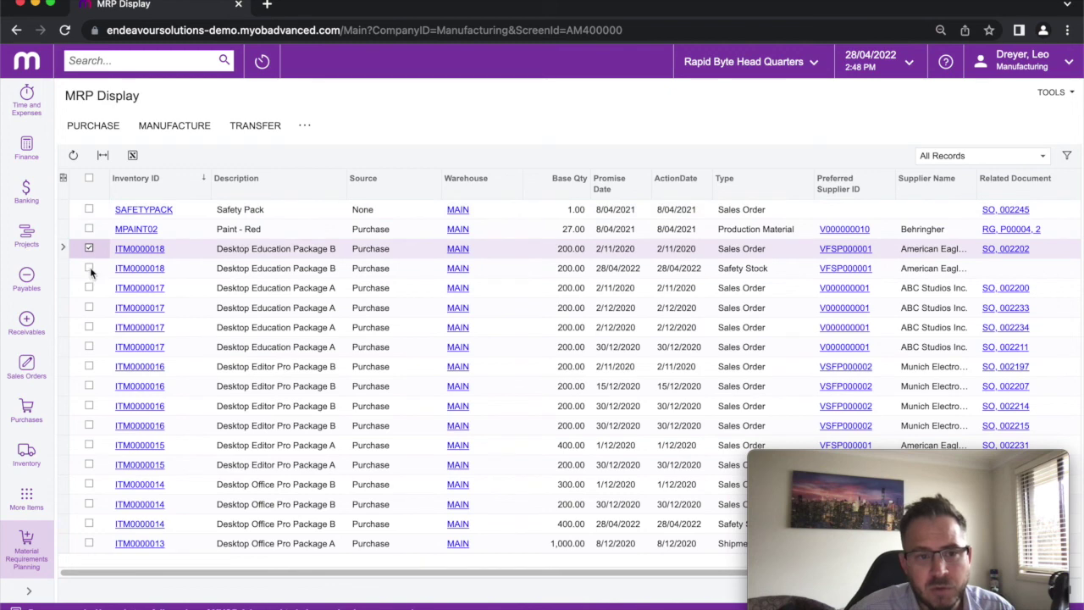
pyautogui.click(90, 267)
# Step: Preview the purchase order for both ITM0000018 lines from VFSP000001 - American Eagle, then cancel it
pyautogui.click(82, 132)
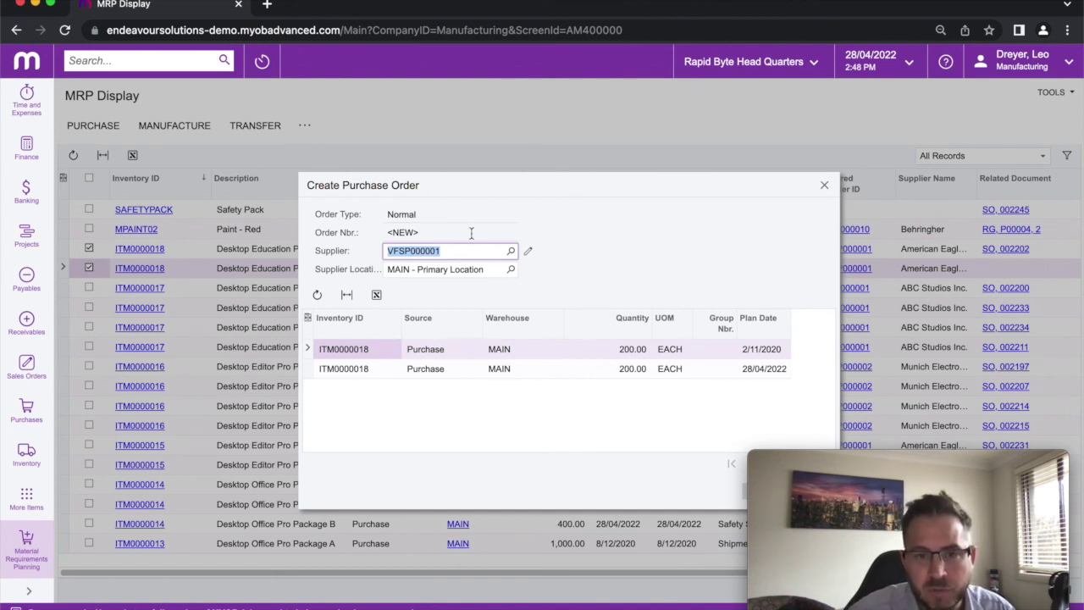
pyautogui.moveTo(476, 184); pyautogui.dragTo(438, 168)
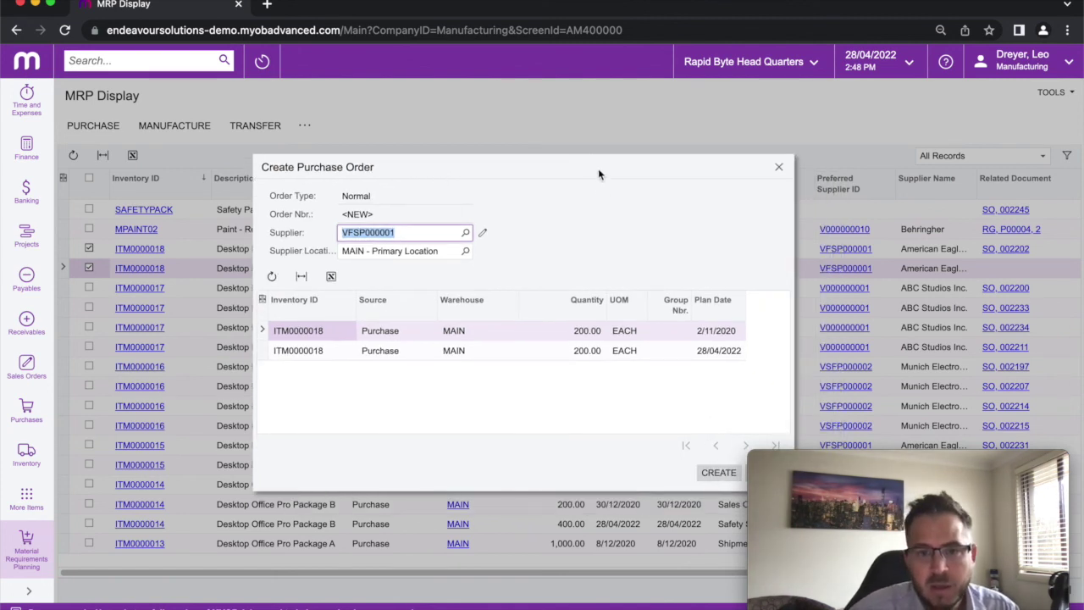
pyautogui.moveTo(599, 172); pyautogui.dragTo(534, 146)
pyautogui.click(697, 447)
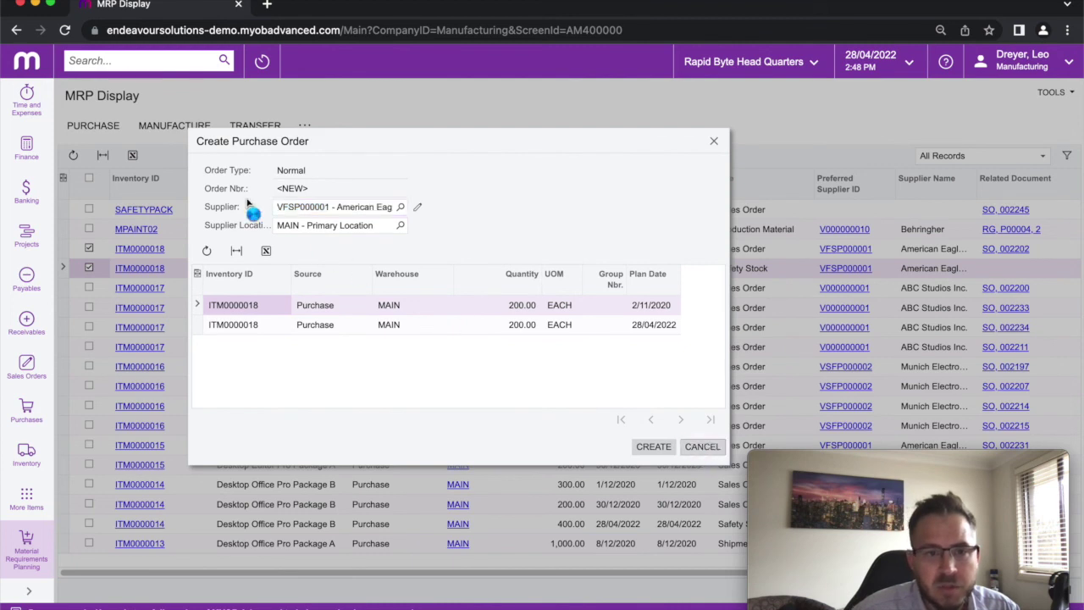